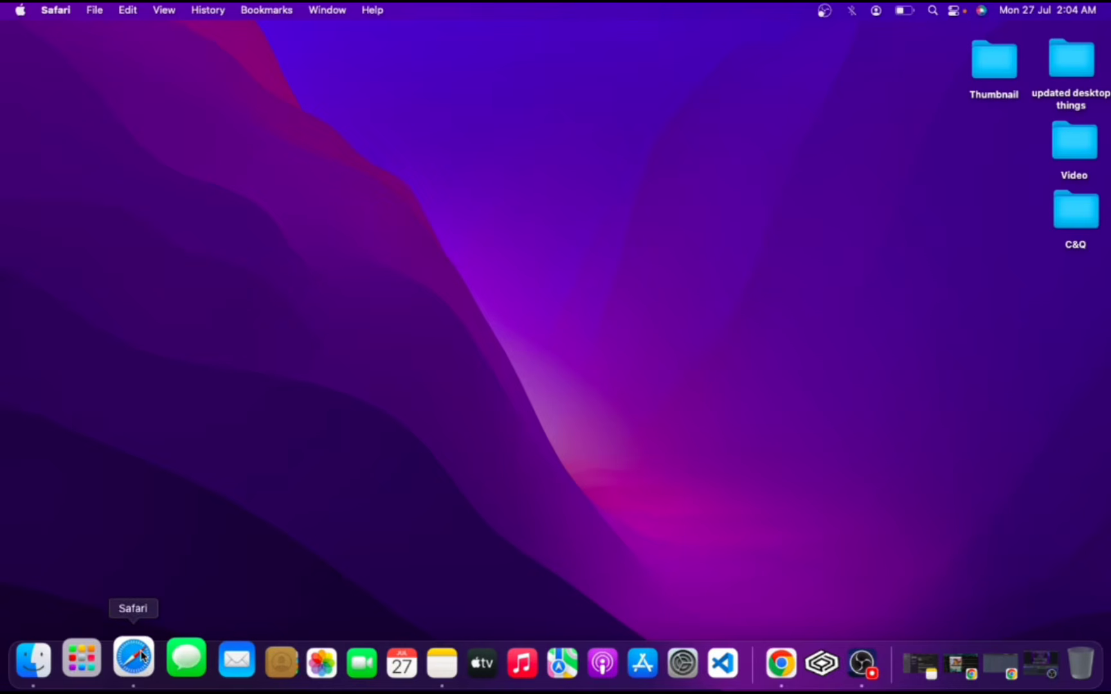
Open Safari and search the web for "crossover for mac"
click(142, 656)
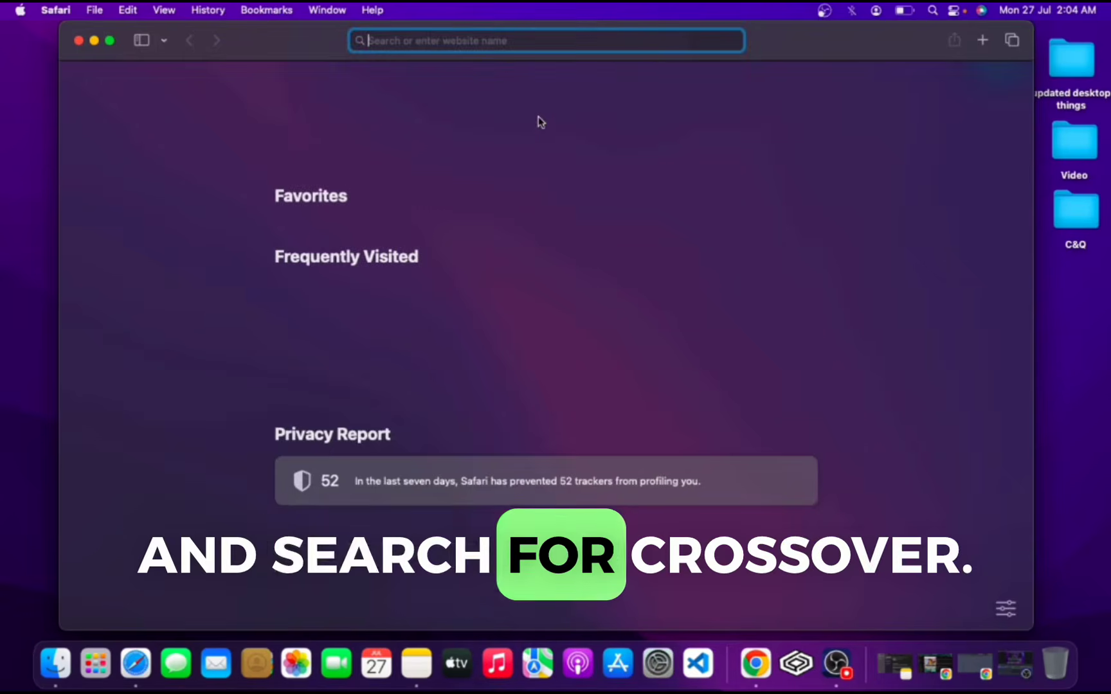
text(cross)
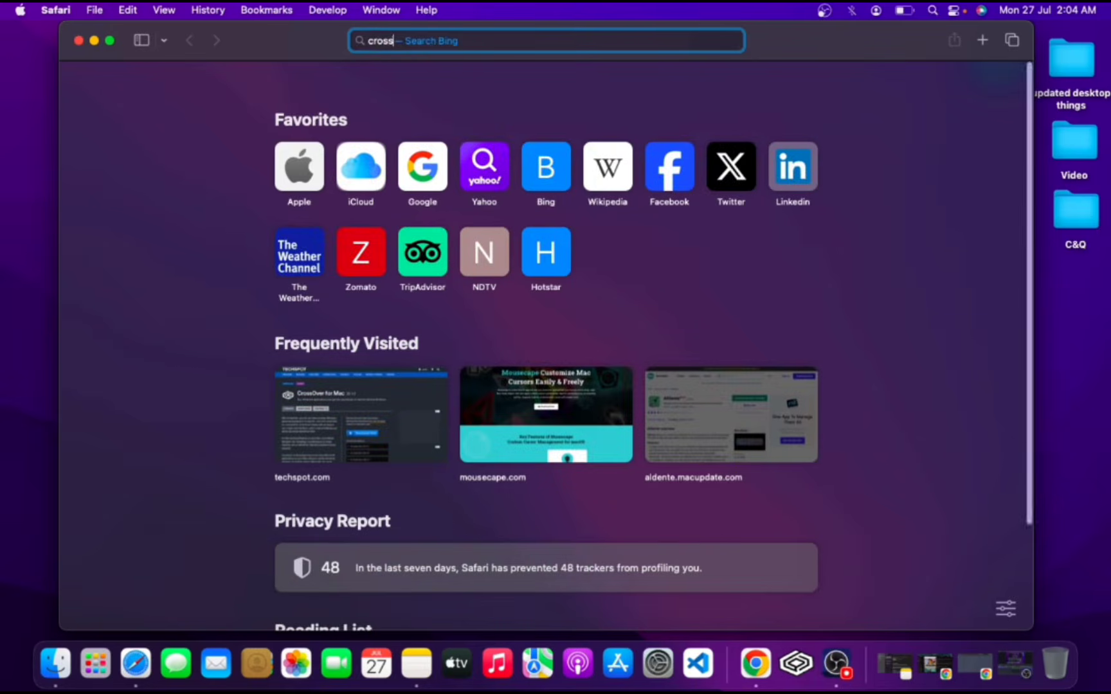
text(over)
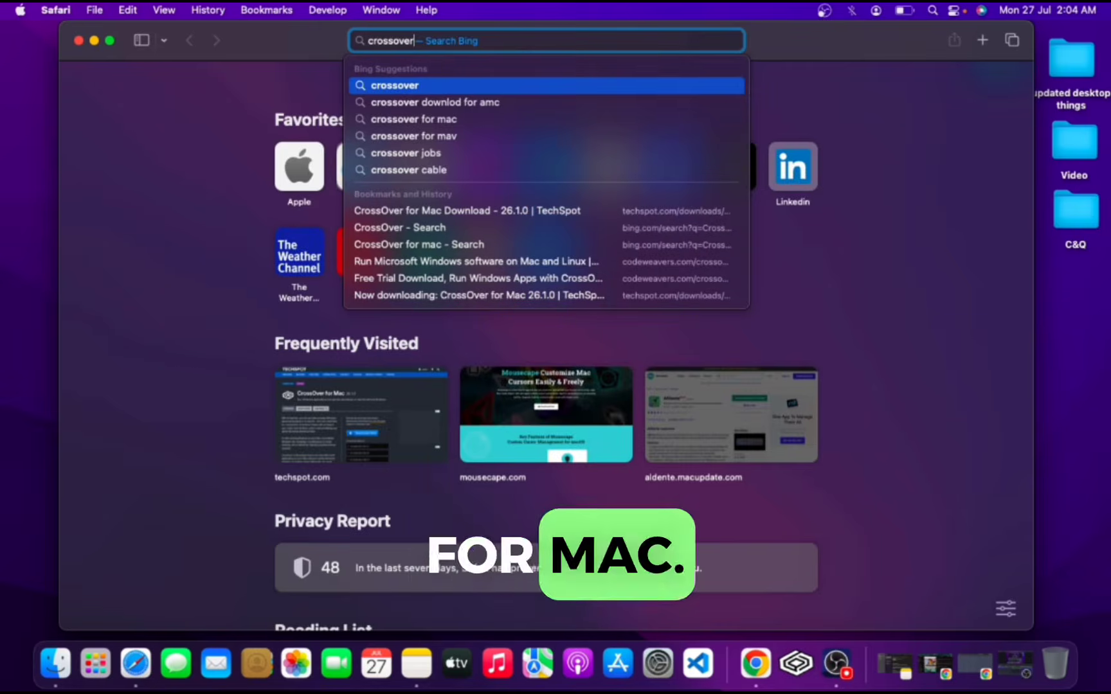
text( for)
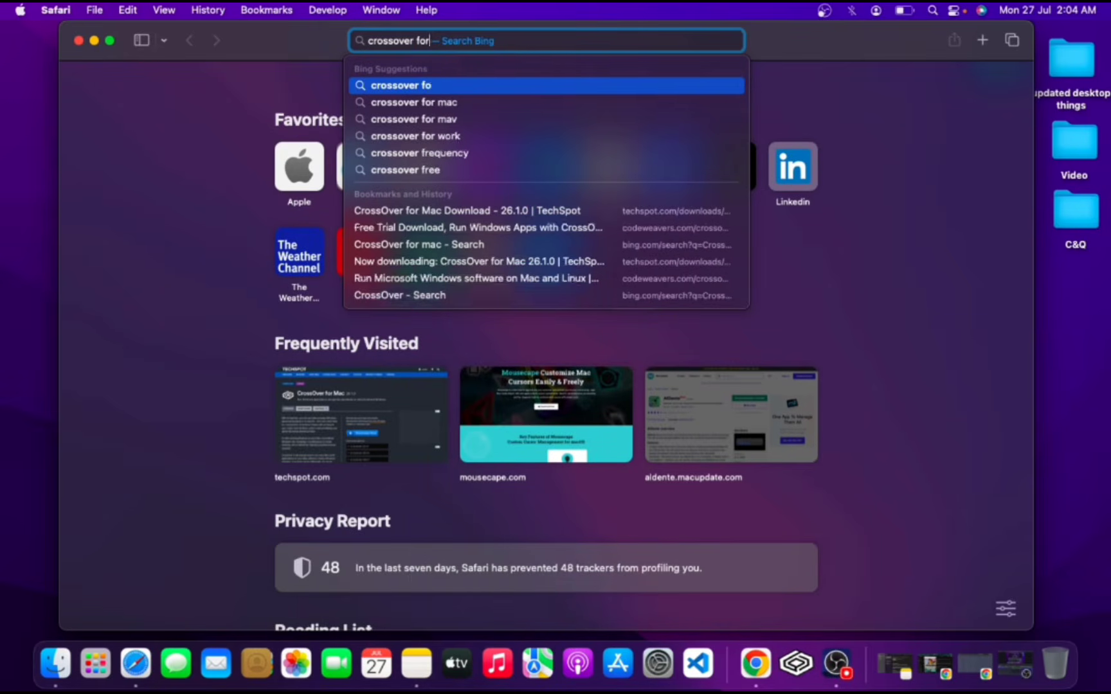
text( mac)
key(Return)
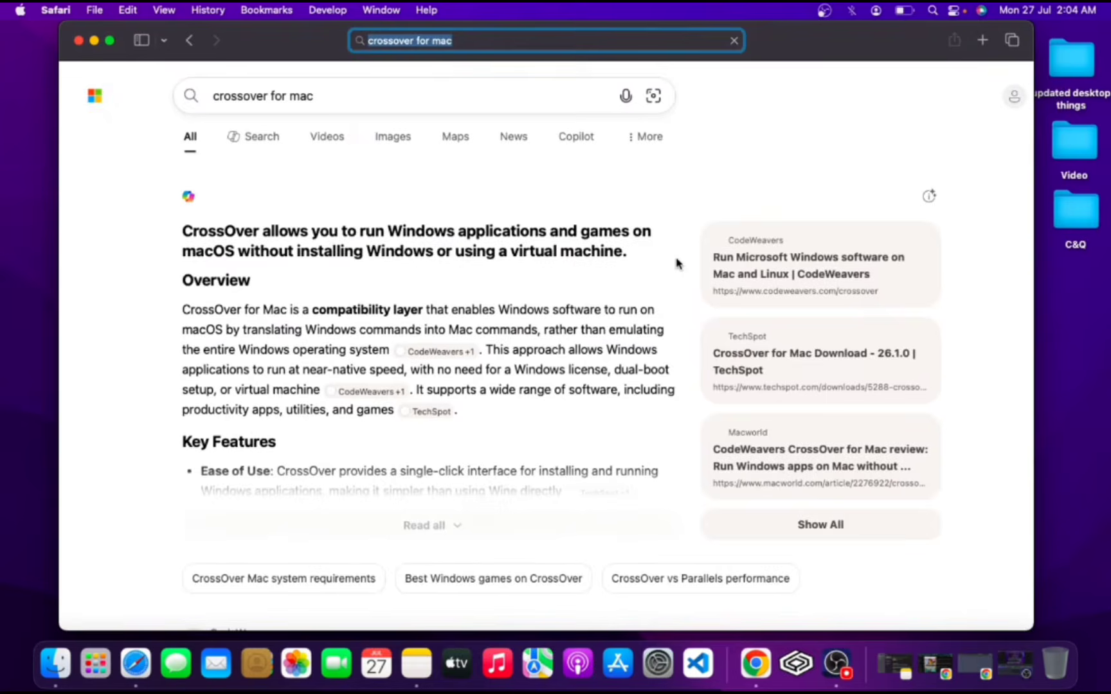
Open the CodeWeavers CrossOver page from the search results and go to its MacOS section
scroll(676, 263, down, 6)
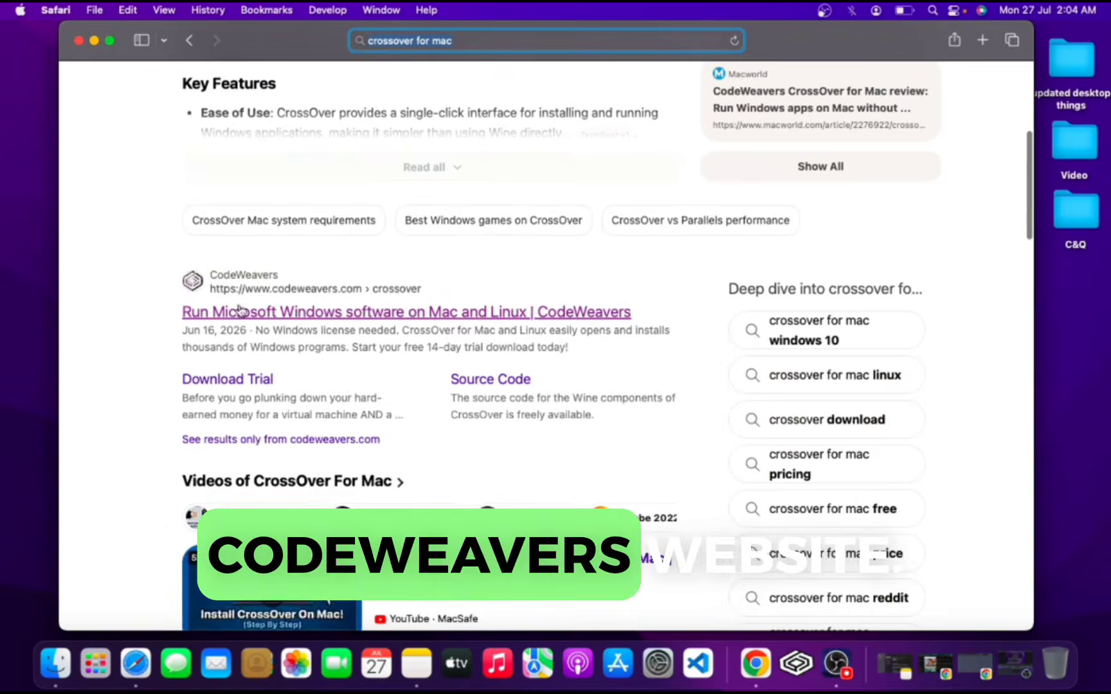
click(307, 310)
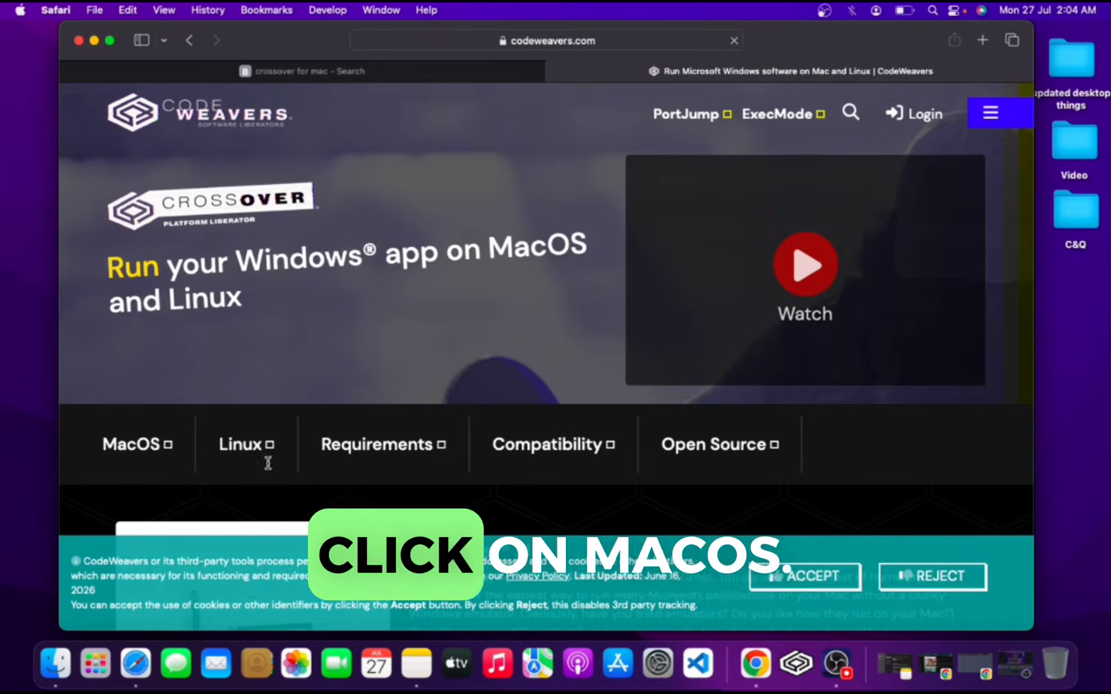
click(153, 455)
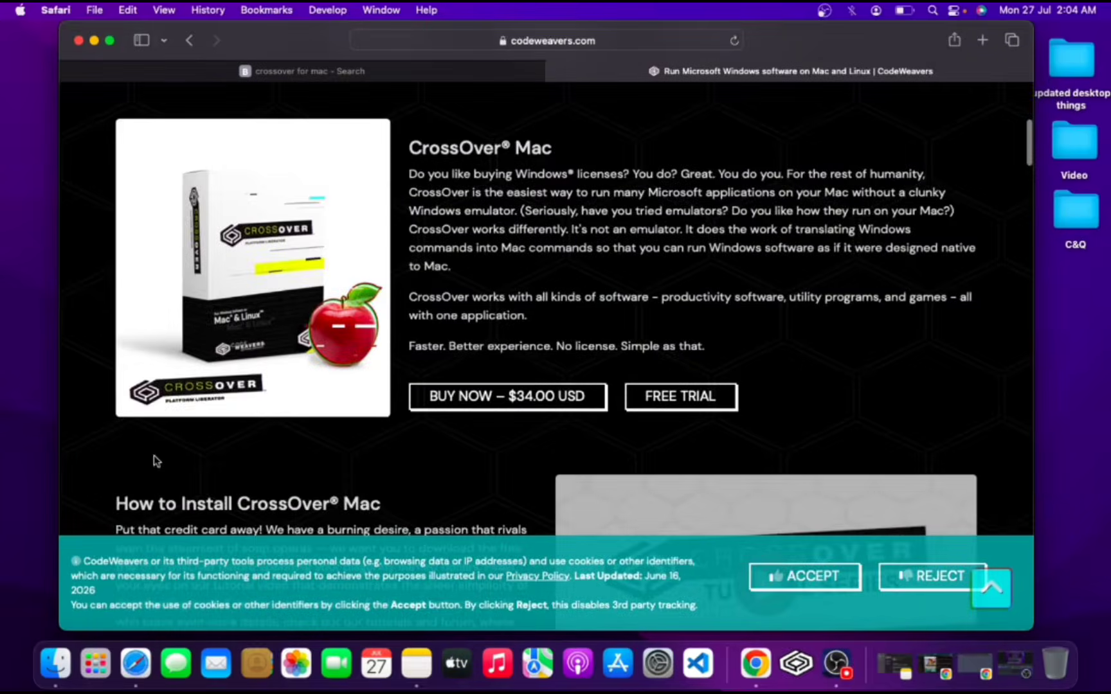
Open the CrossOver free trial page, review its macOS download form, and close the browser window
scroll(558, 301, down, 3)
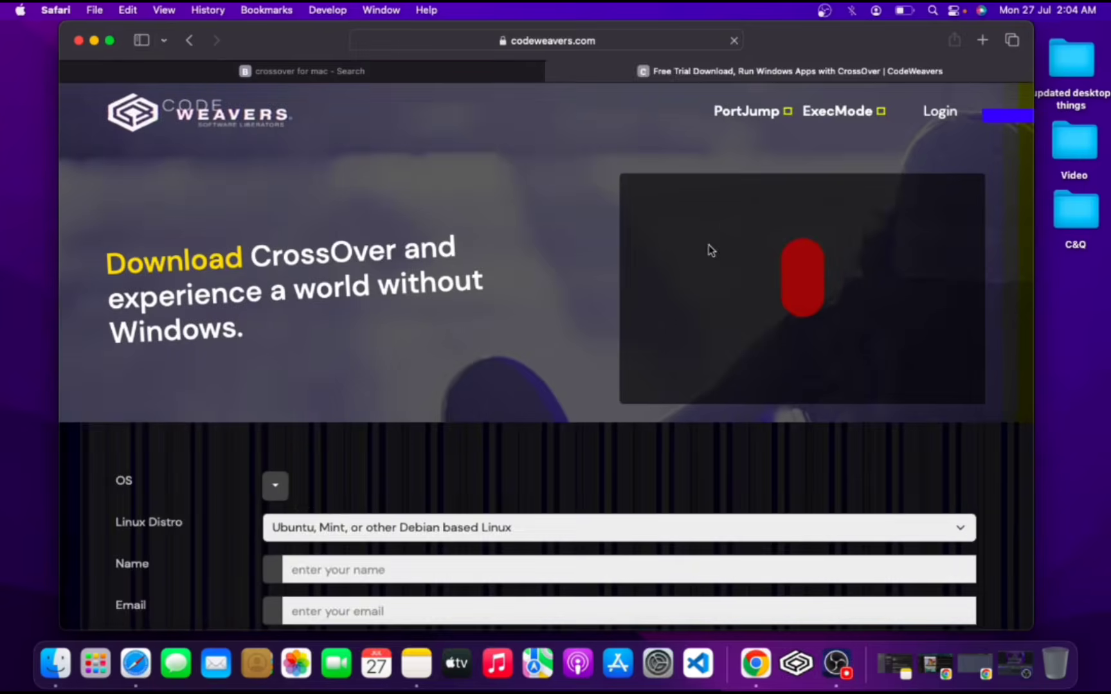
scroll(524, 341, down, 2)
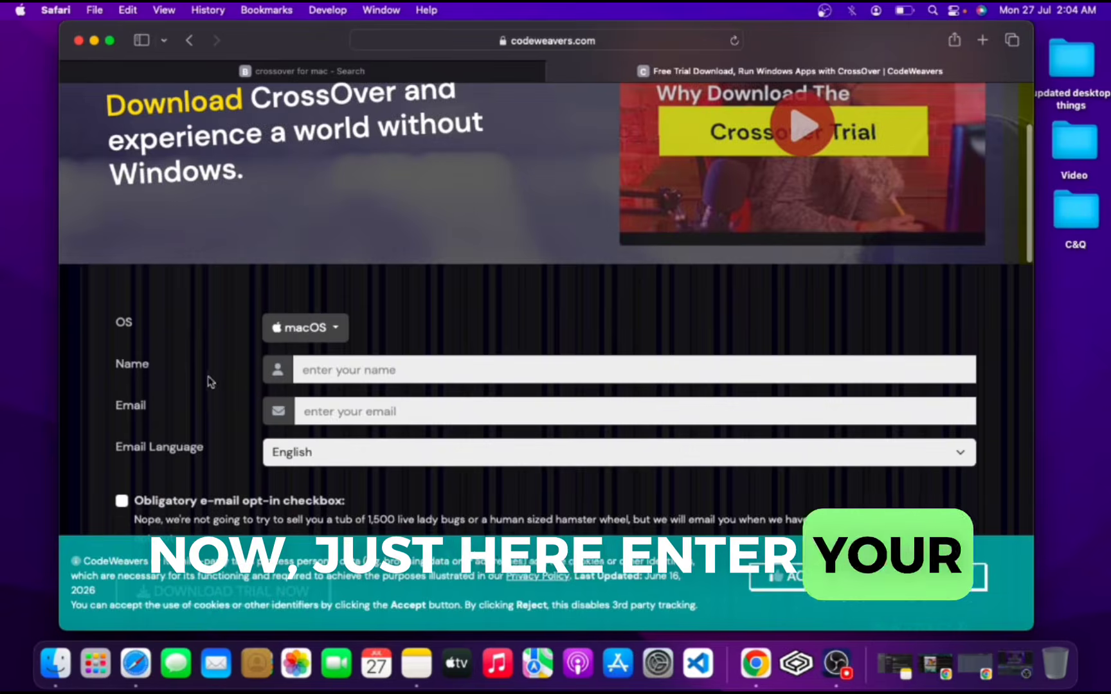
scroll(406, 417, down, 4)
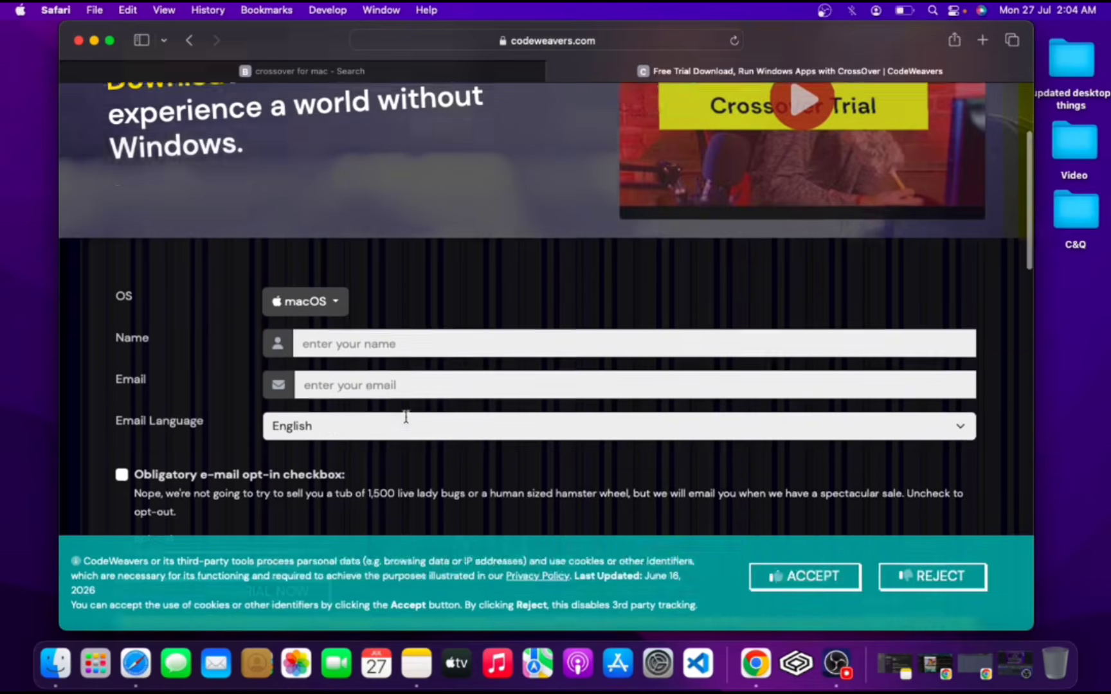
click(79, 40)
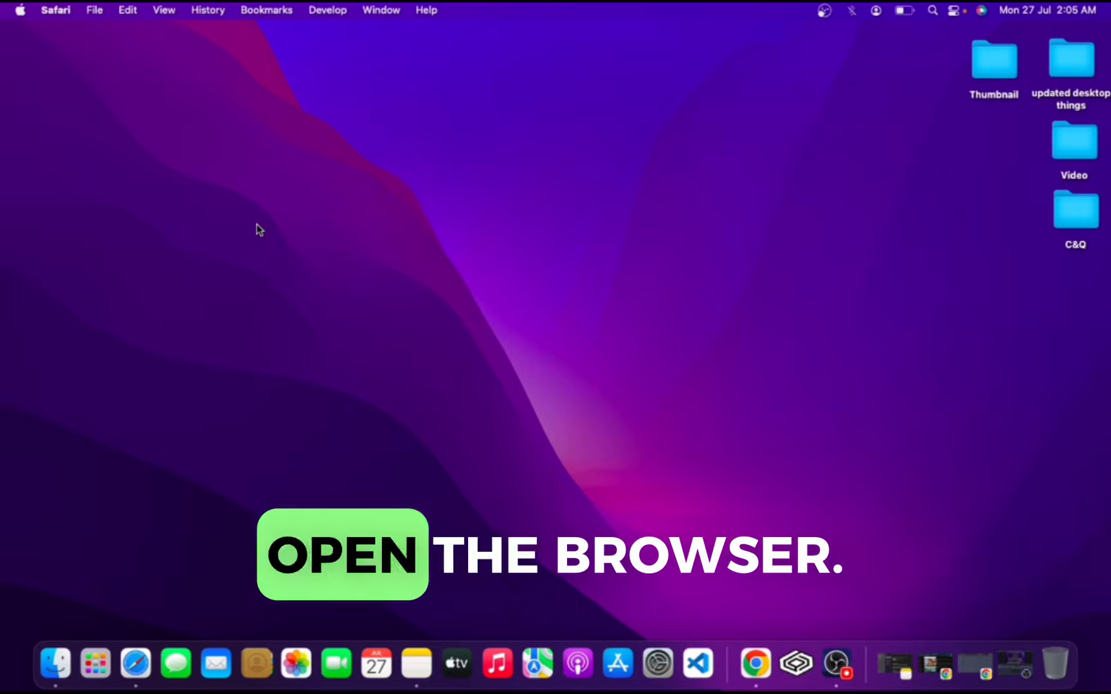
Open a new Safari window and search the web for "rufus download"
click(135, 662)
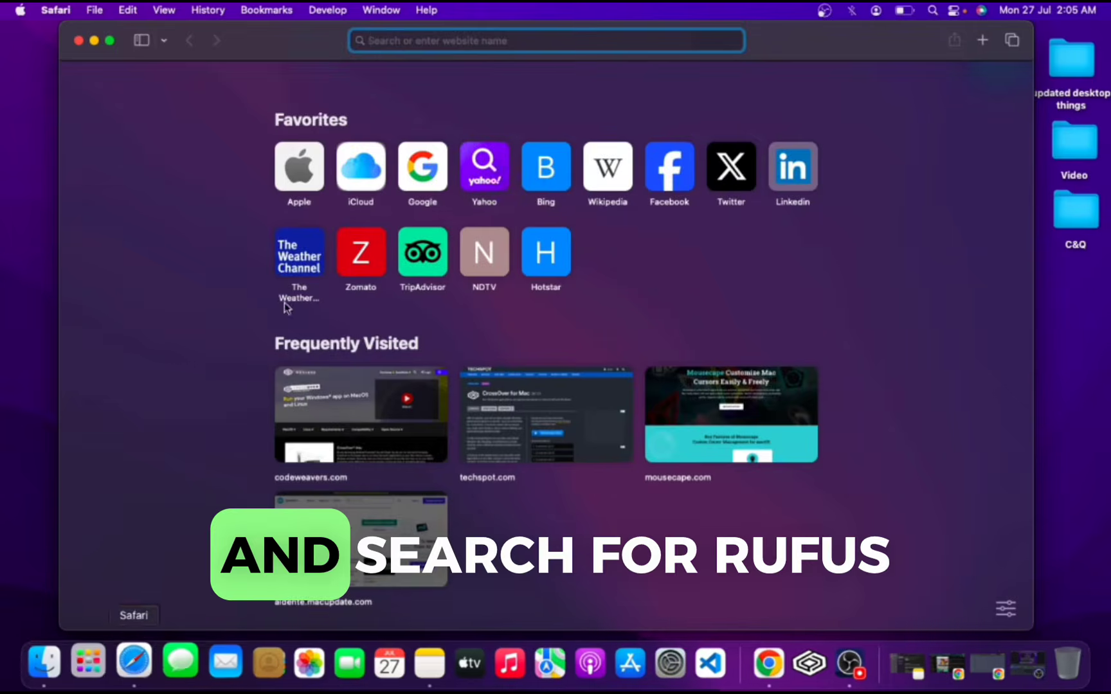
text(ru)
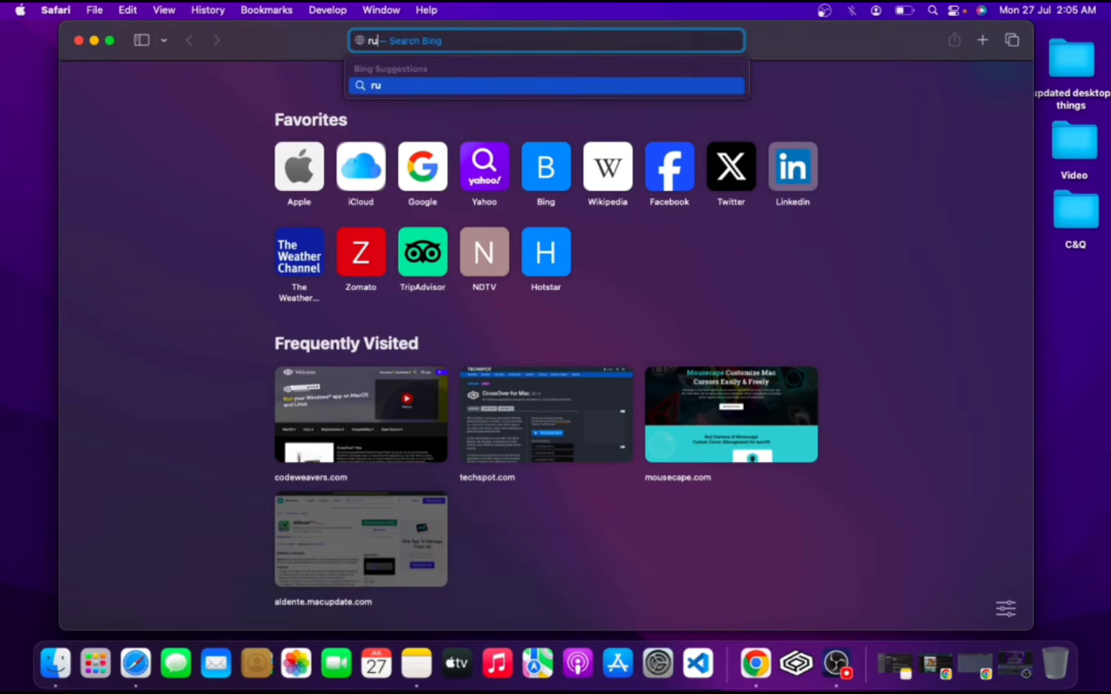
text(fus downlo)
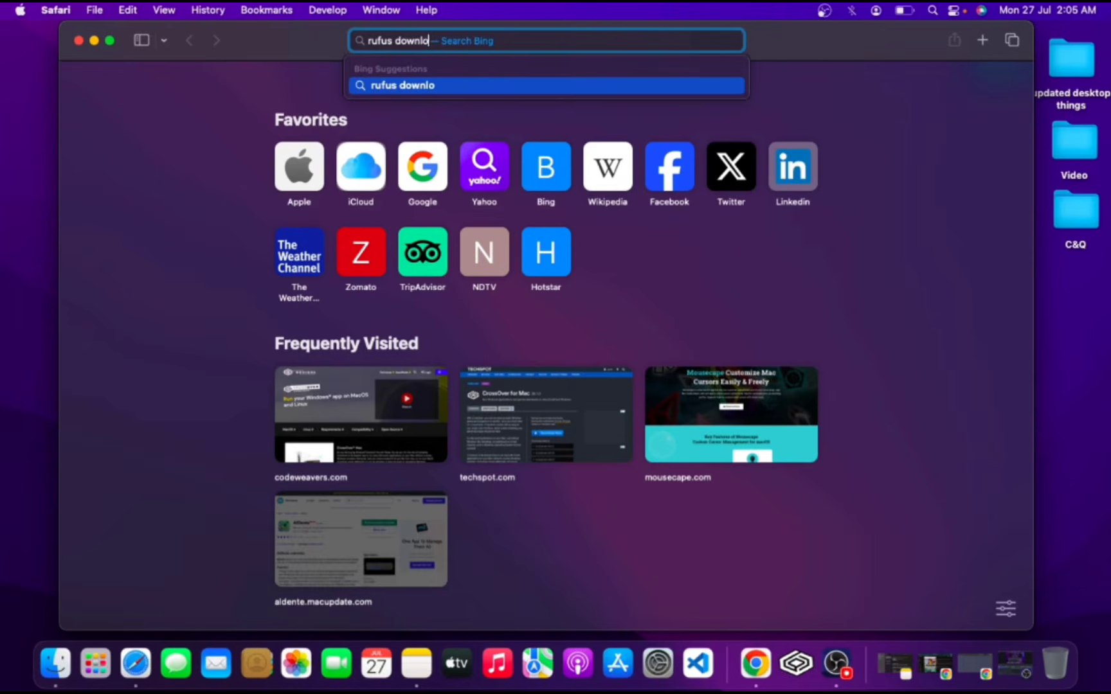
text(ad)
key(Return)
Open the official Rufus website, rufus.ie, from the search results
scroll(405, 151, down, 3)
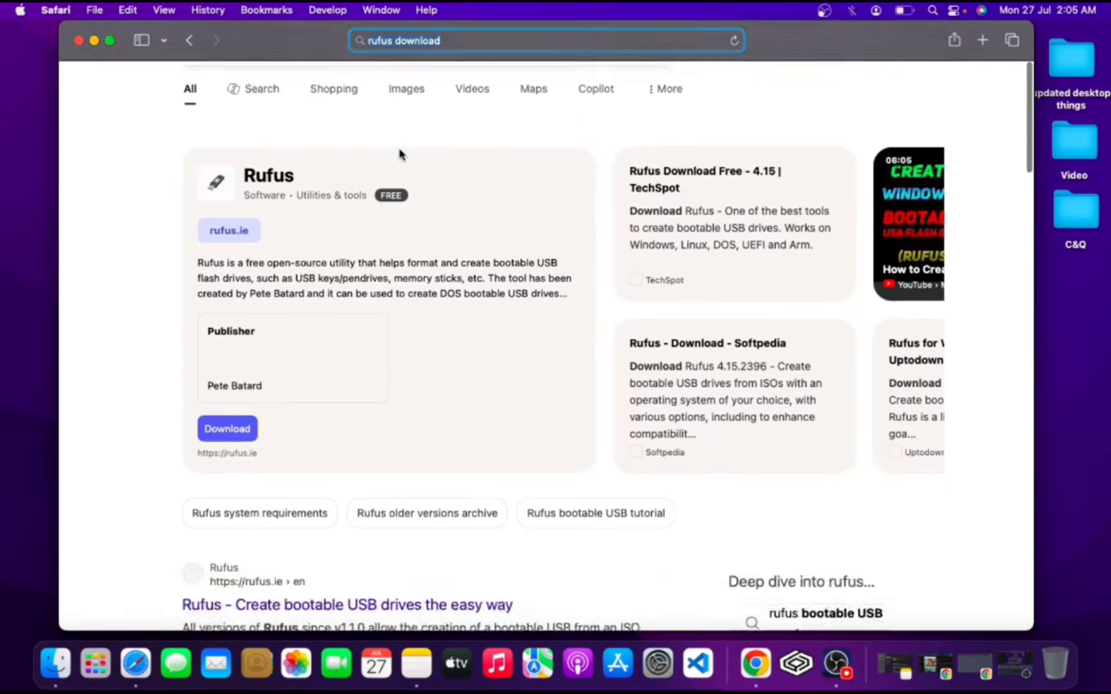
scroll(398, 154, down, 5)
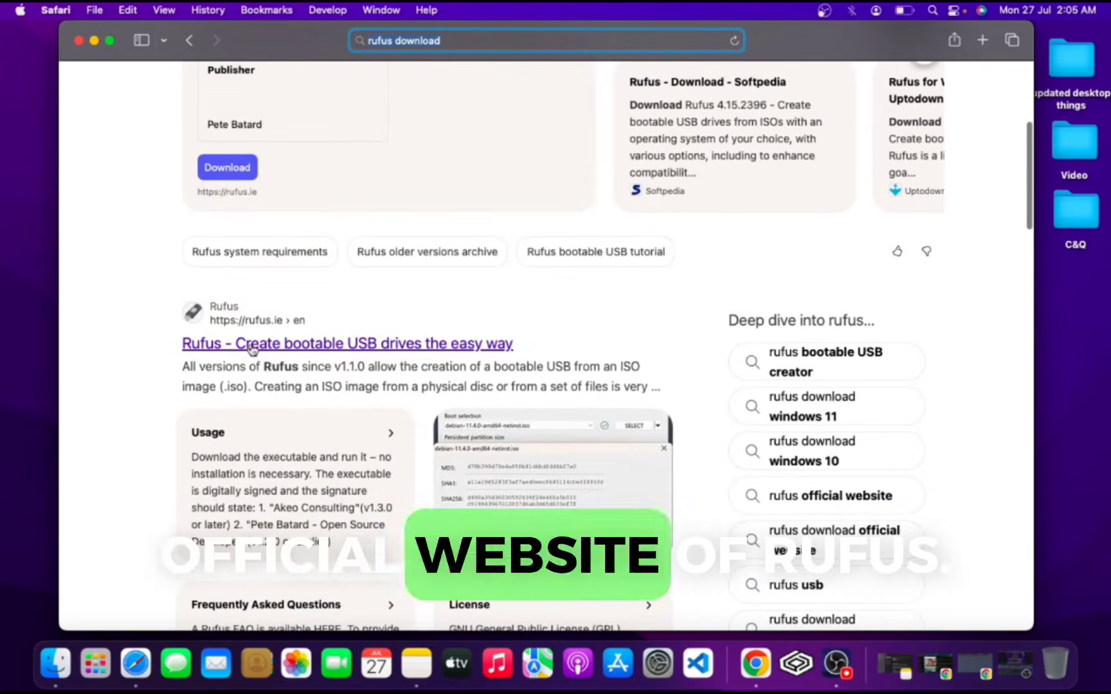
click(276, 343)
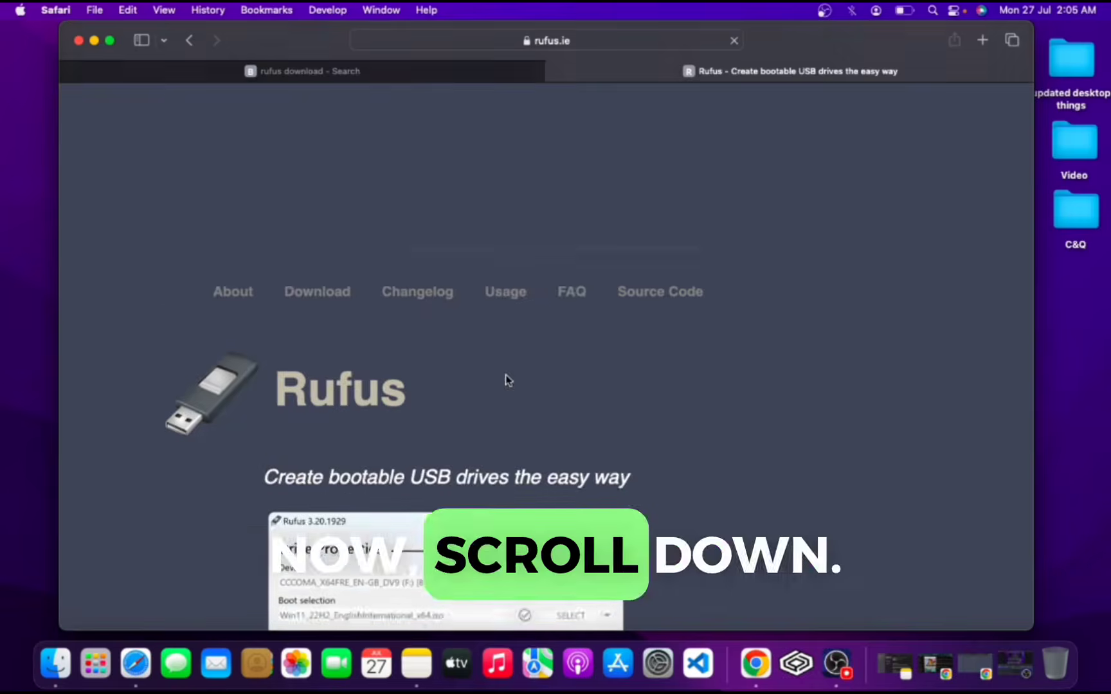
Open the Other versions (GitHub) listing from the Download section of the Rufus page
scroll(505, 379, down, 6)
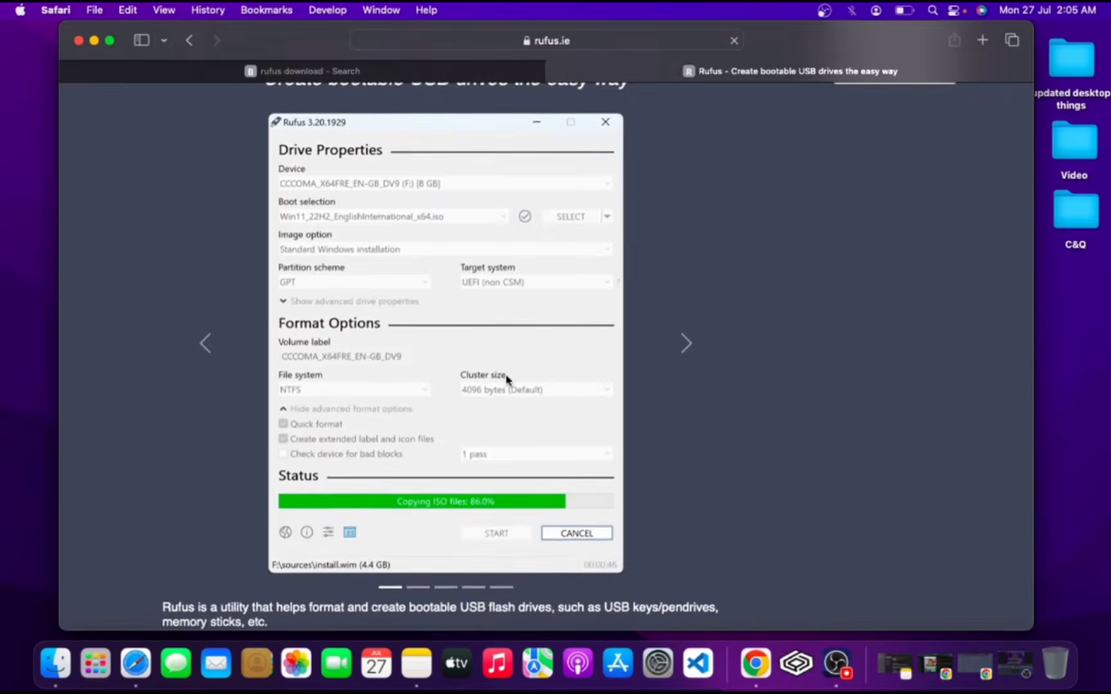
scroll(506, 380, down, 8)
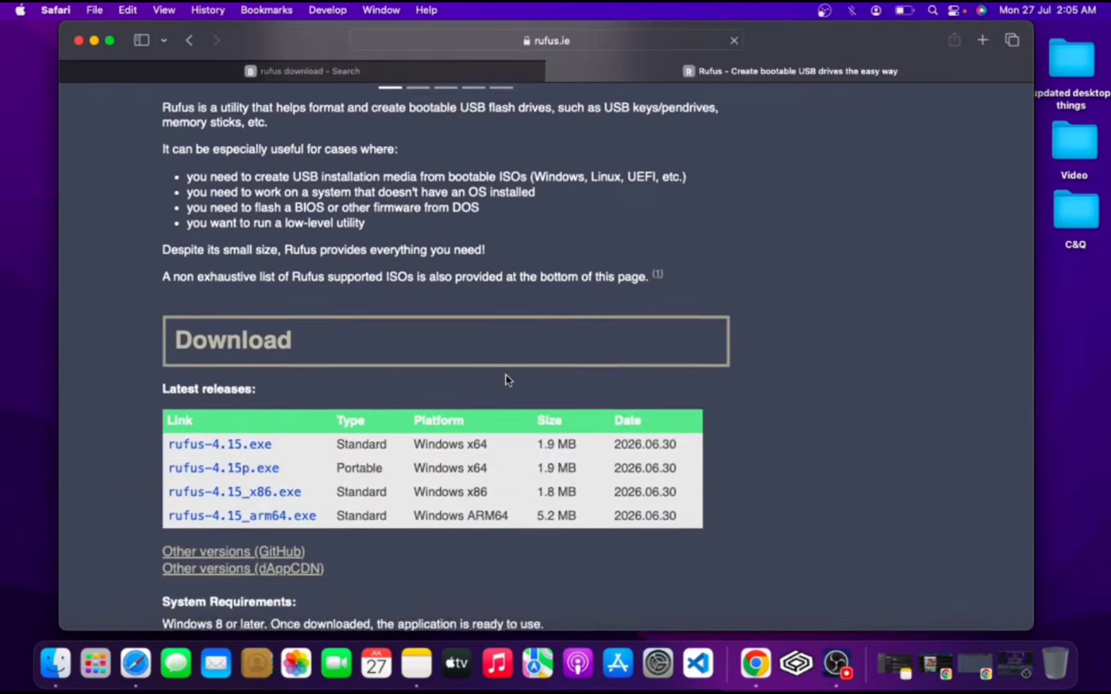
scroll(505, 379, down, 2)
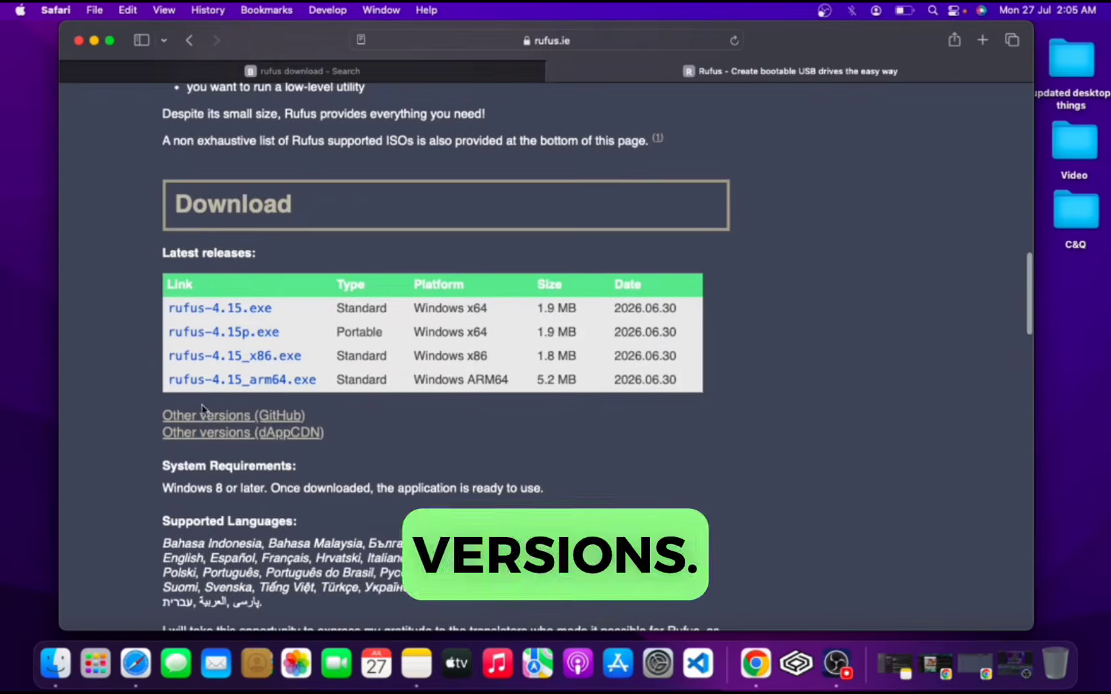
click(272, 420)
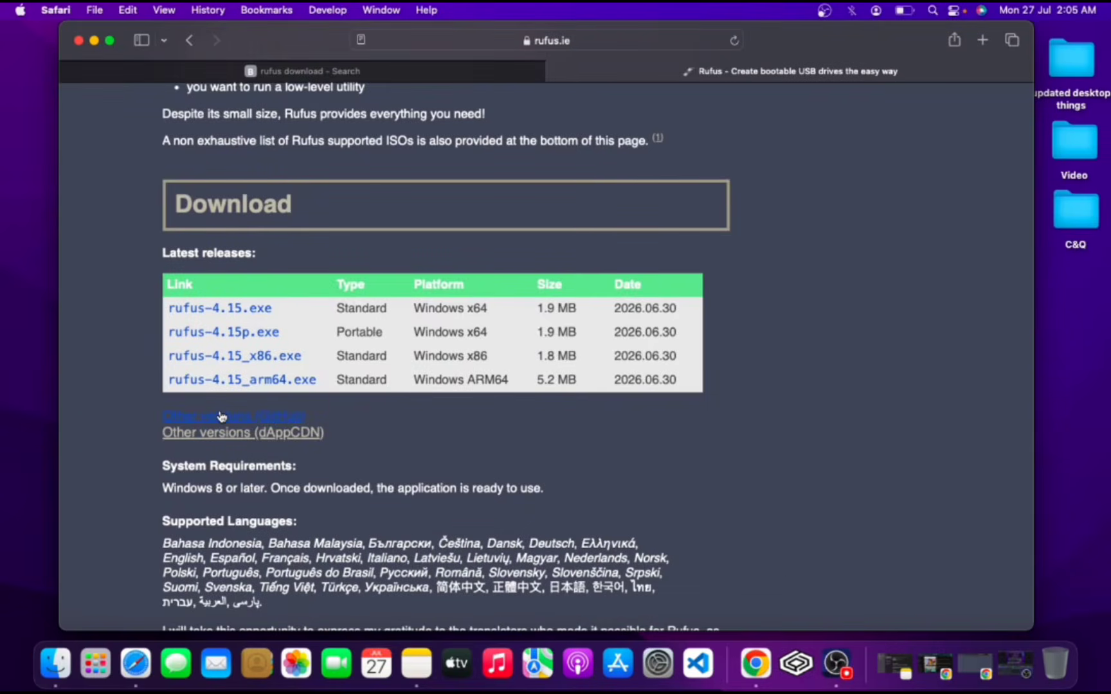
Download the portable version rufus-3.22p.exe from the Rufus Downloads list and allow downloads on rufus.ie
scroll(643, 417, down, 15)
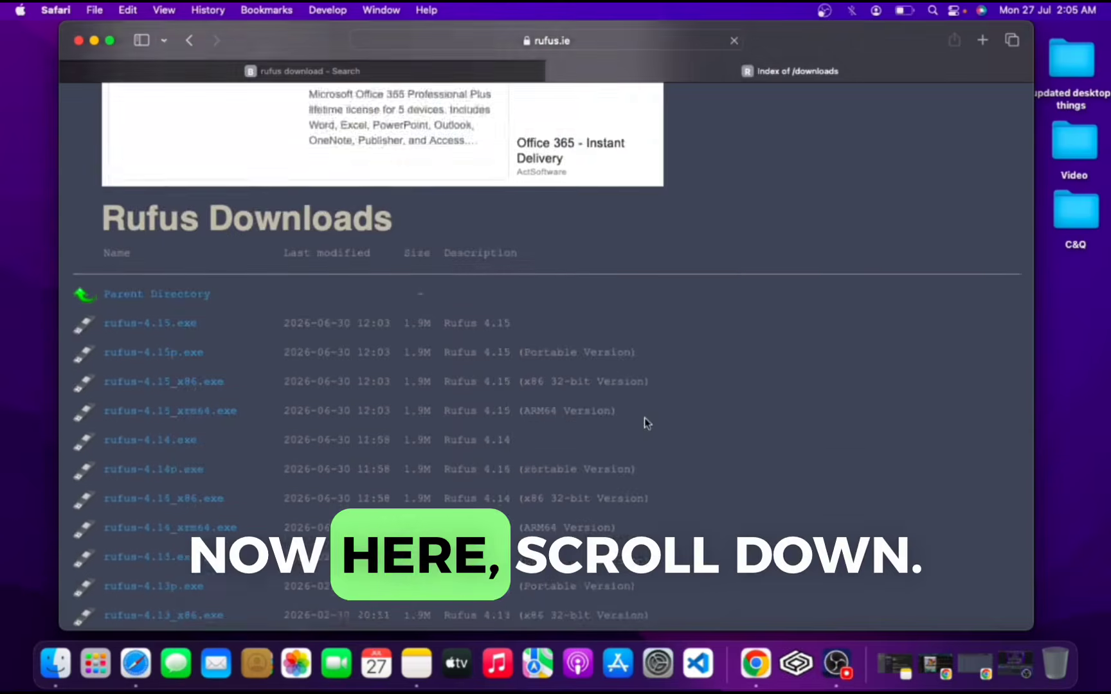
scroll(644, 419, down, 15)
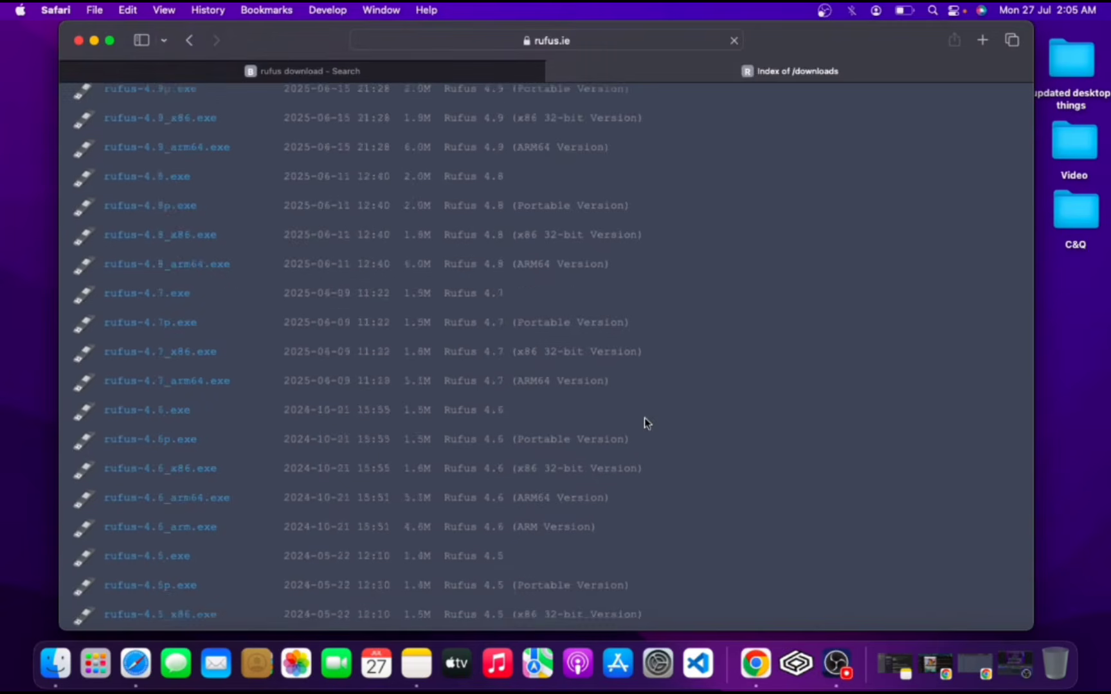
scroll(644, 418, down, 10)
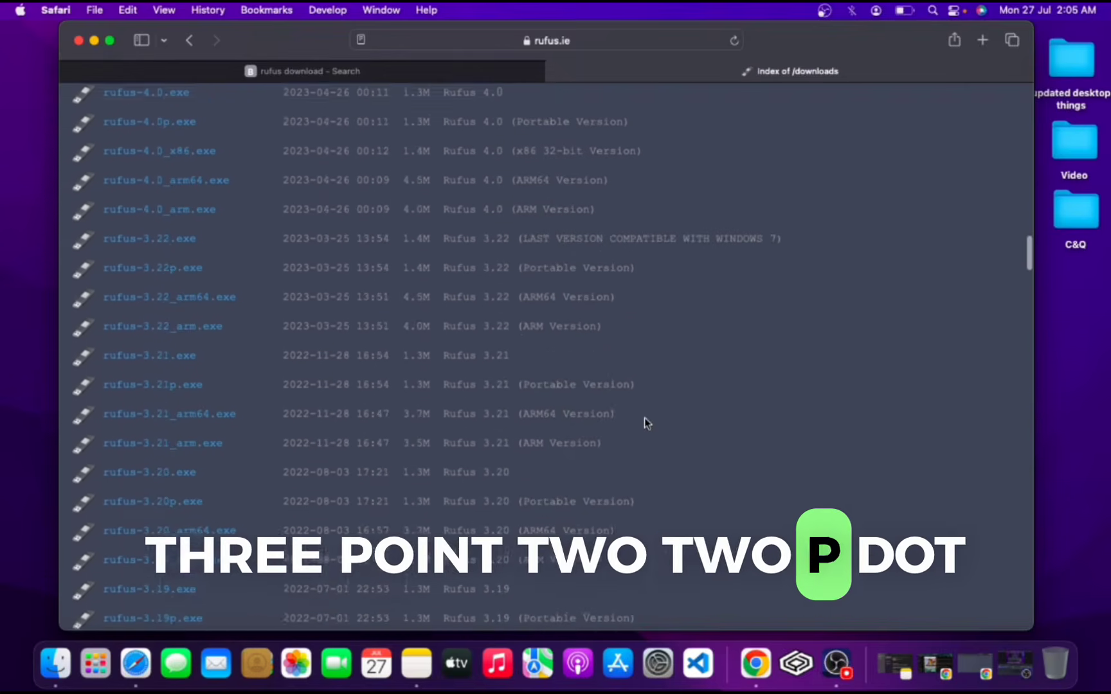
scroll(644, 423, up, 2)
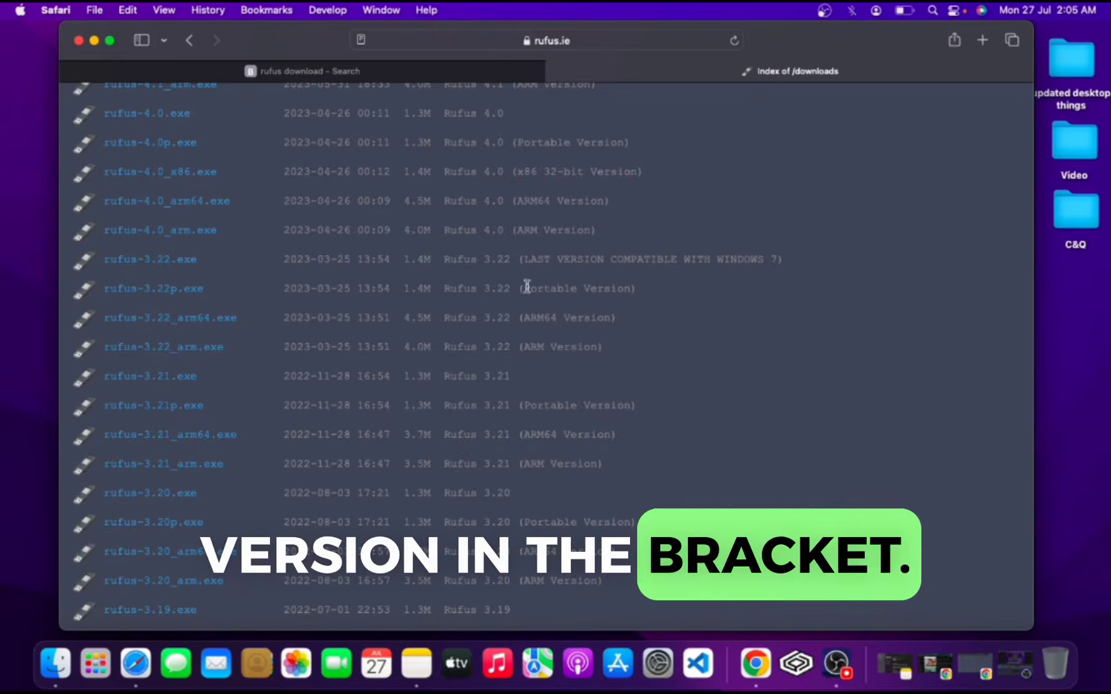
click(194, 289)
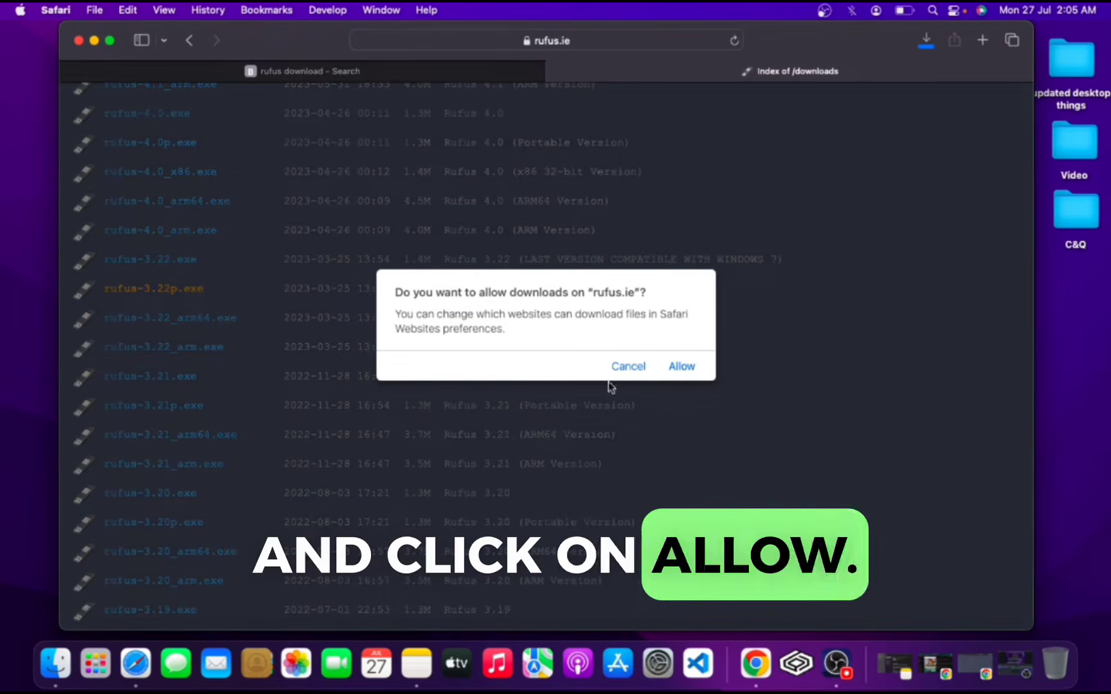
click(691, 372)
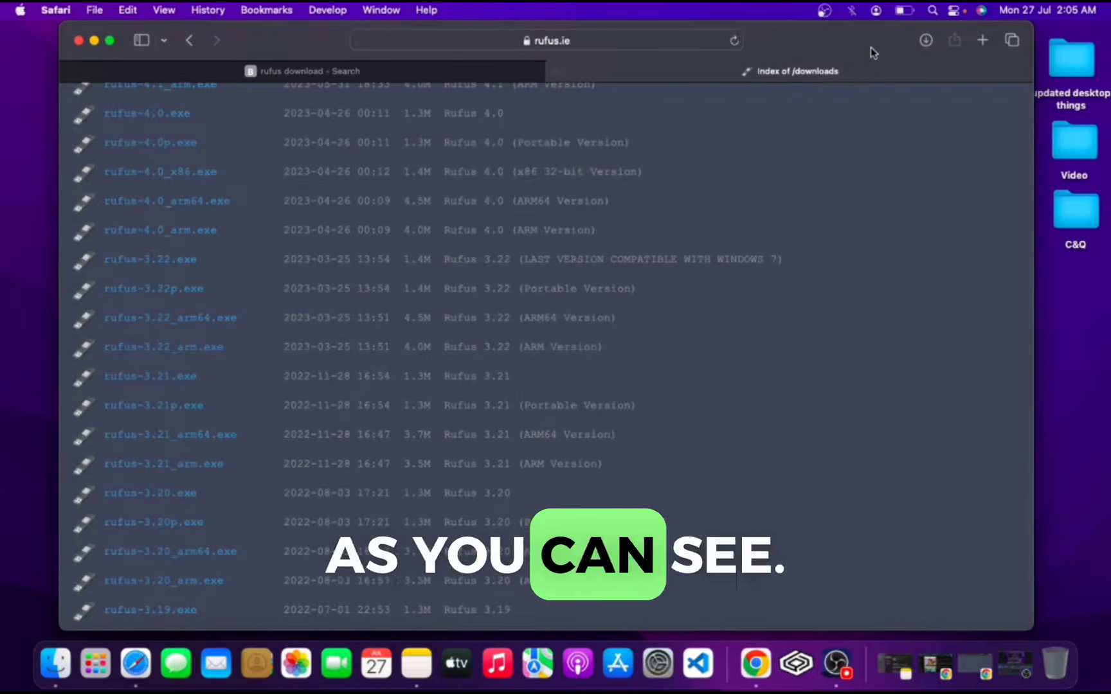
Move the downloaded rufus-3.22p.exe onto the desktop below the Thumbnail folder, minimizing the browser window
drag(873, 50, 788, 50)
click(841, 40)
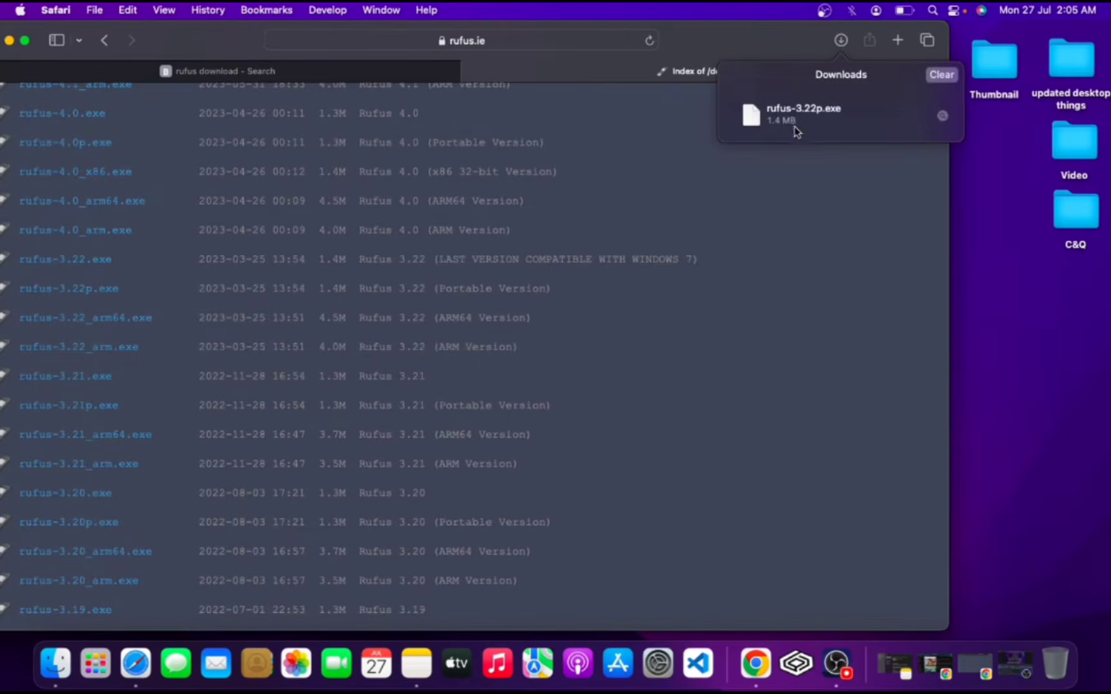
drag(795, 122, 994, 180)
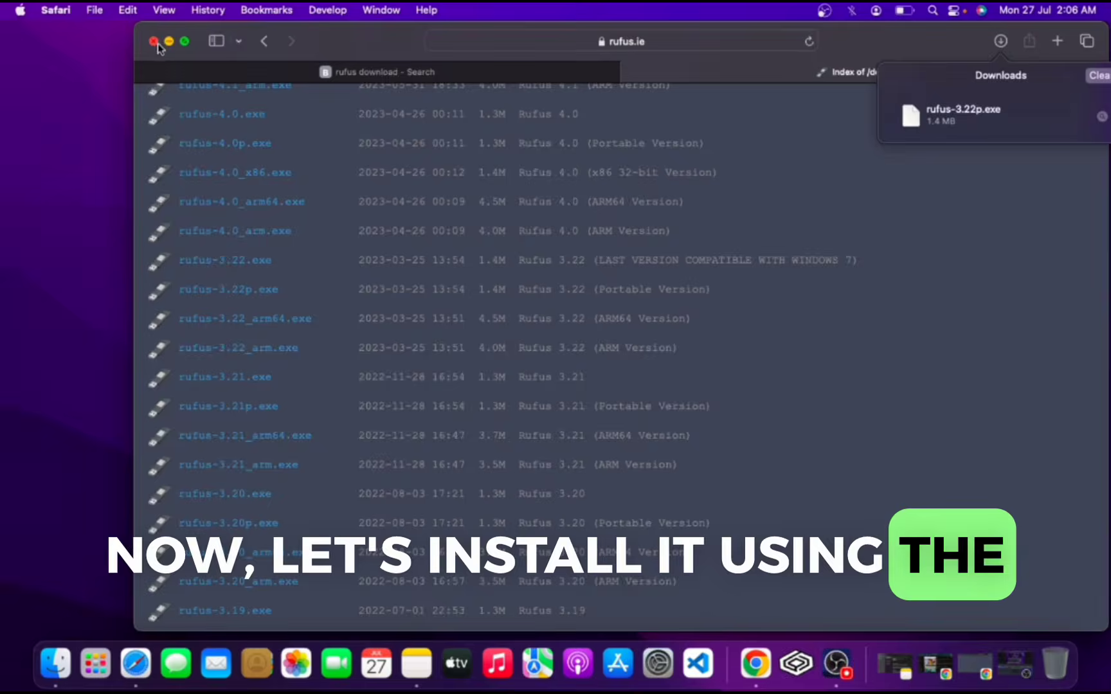
click(169, 41)
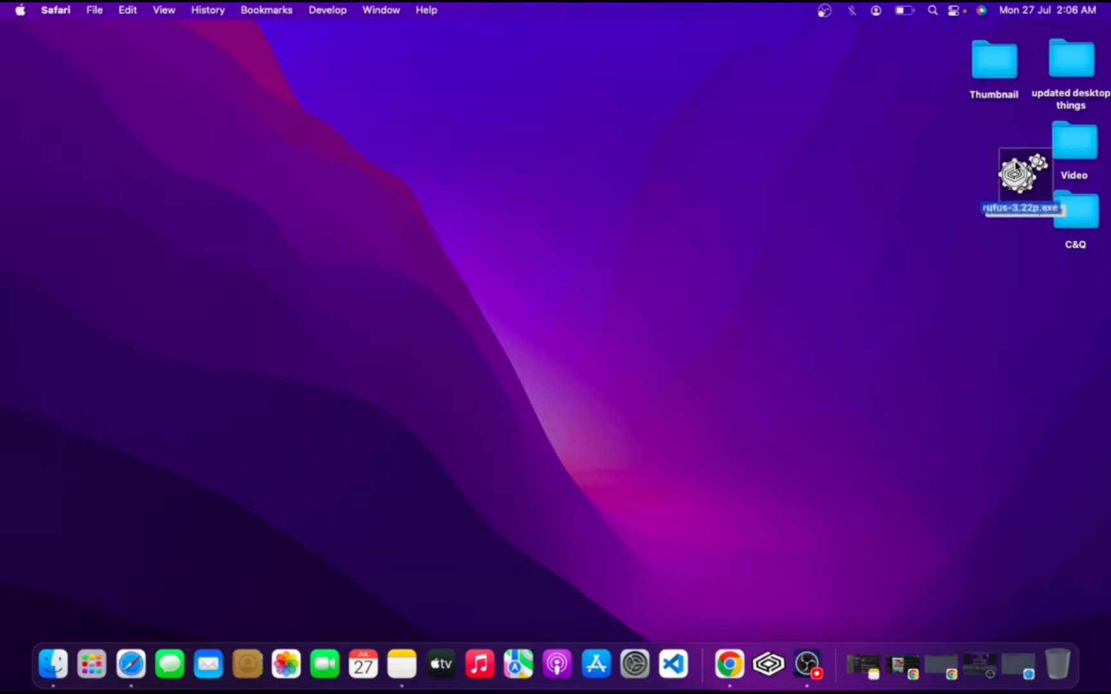
drag(1015, 161, 1004, 133)
click(836, 244)
key(ctrl+Down)
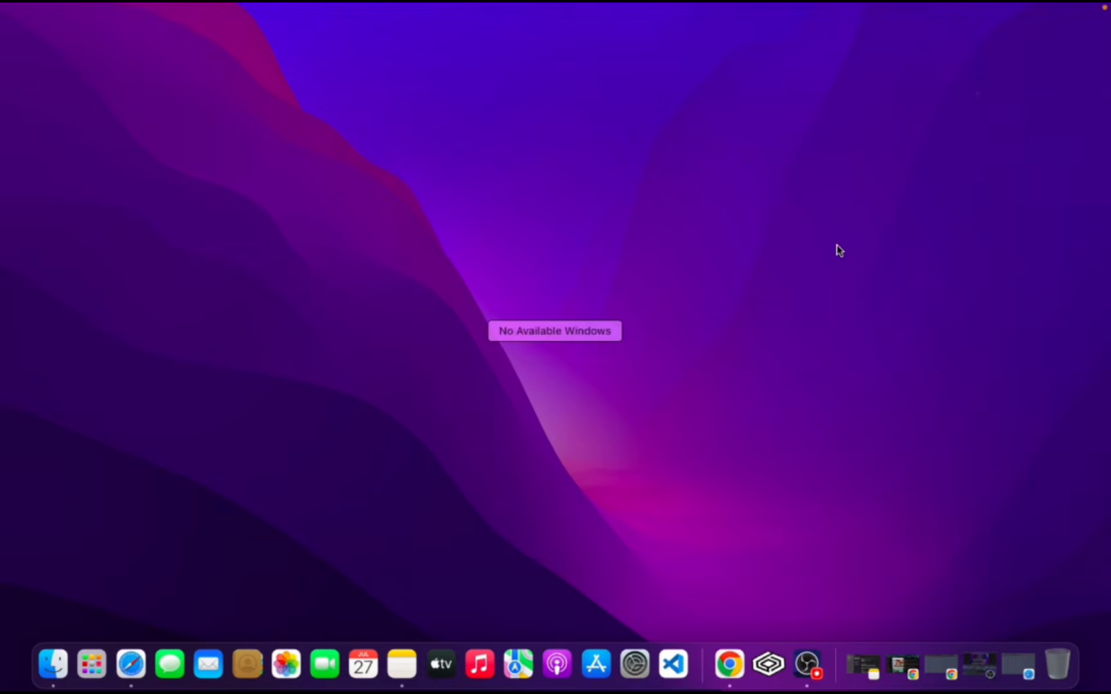
click(836, 245)
Launch CrossOver from the second page of Launchpad, using the second of its two entries
click(91, 663)
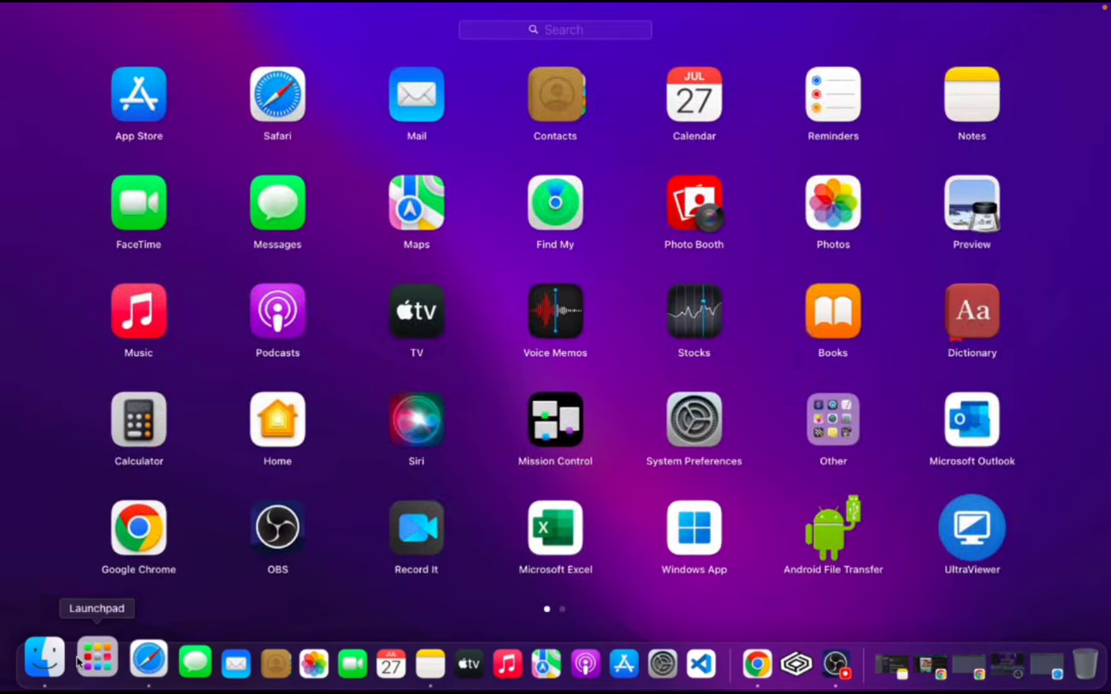
scroll(792, 330, right, 3)
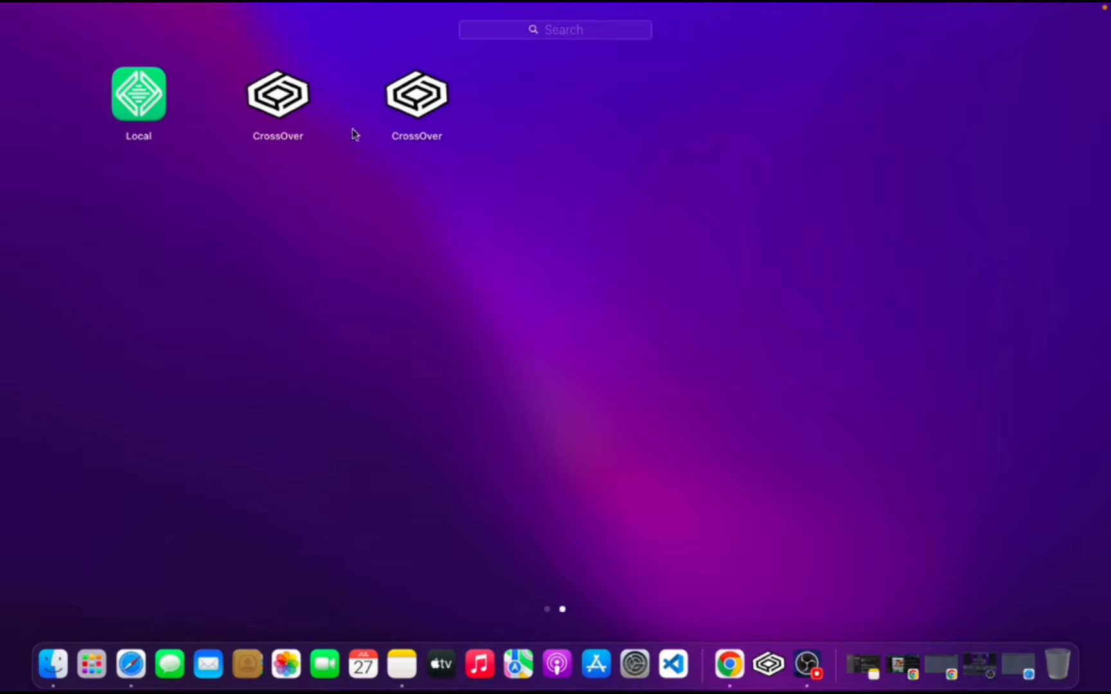
click(396, 93)
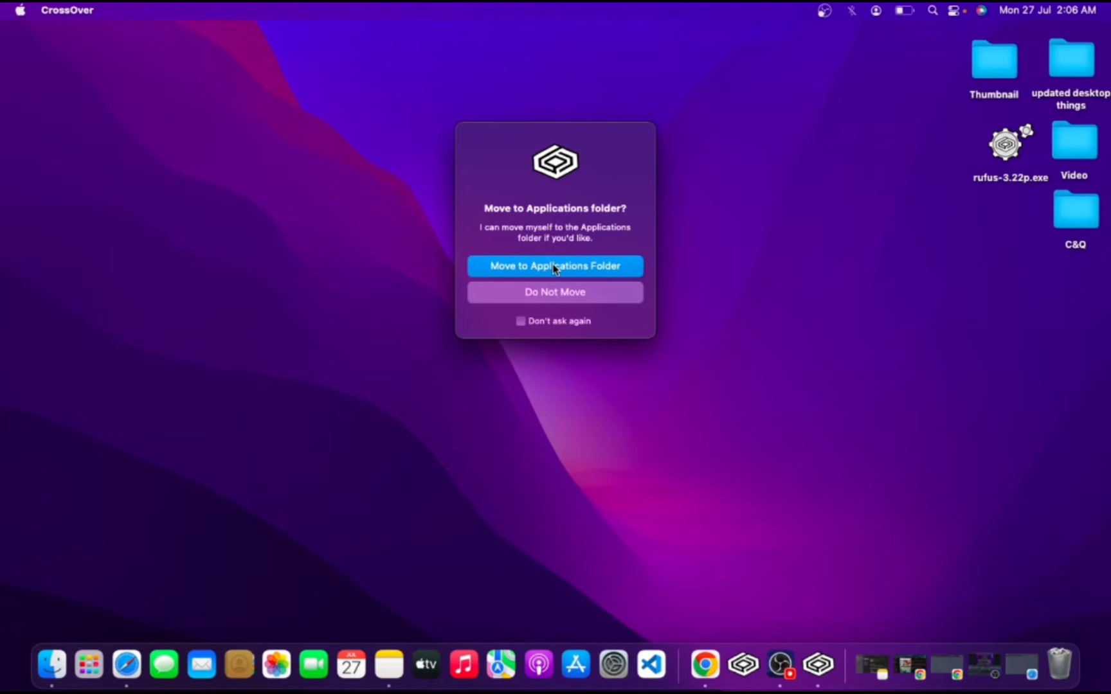
Let CrossOver move itself to the Applications folder, start the trial, and shift its window away from the desktop icons
click(554, 266)
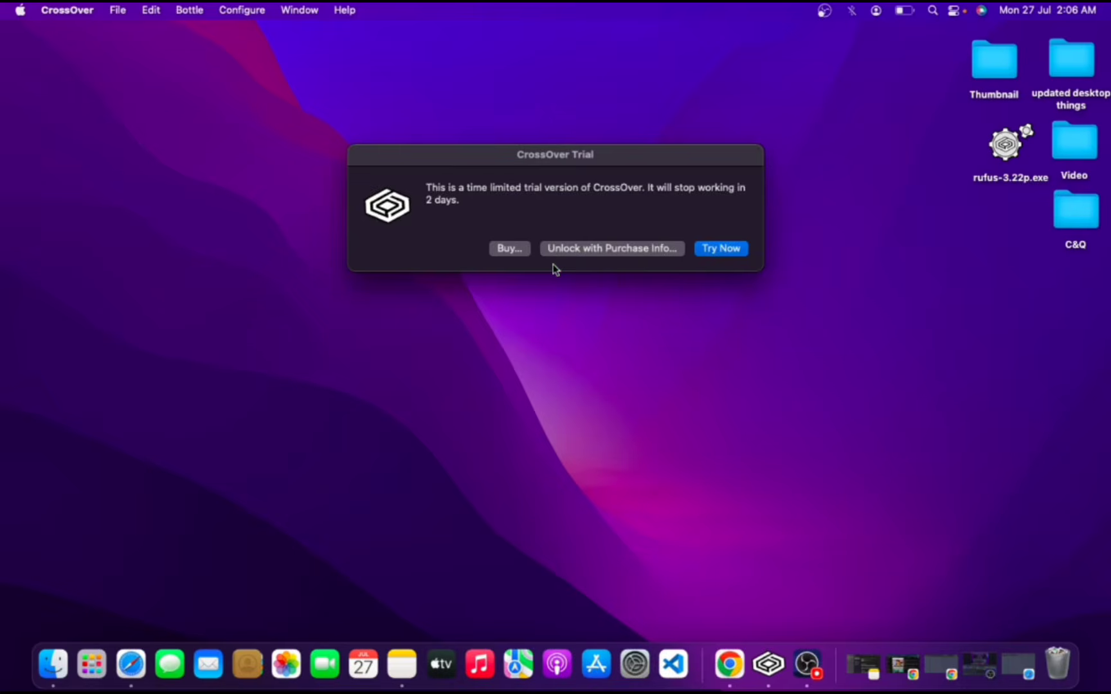
click(733, 249)
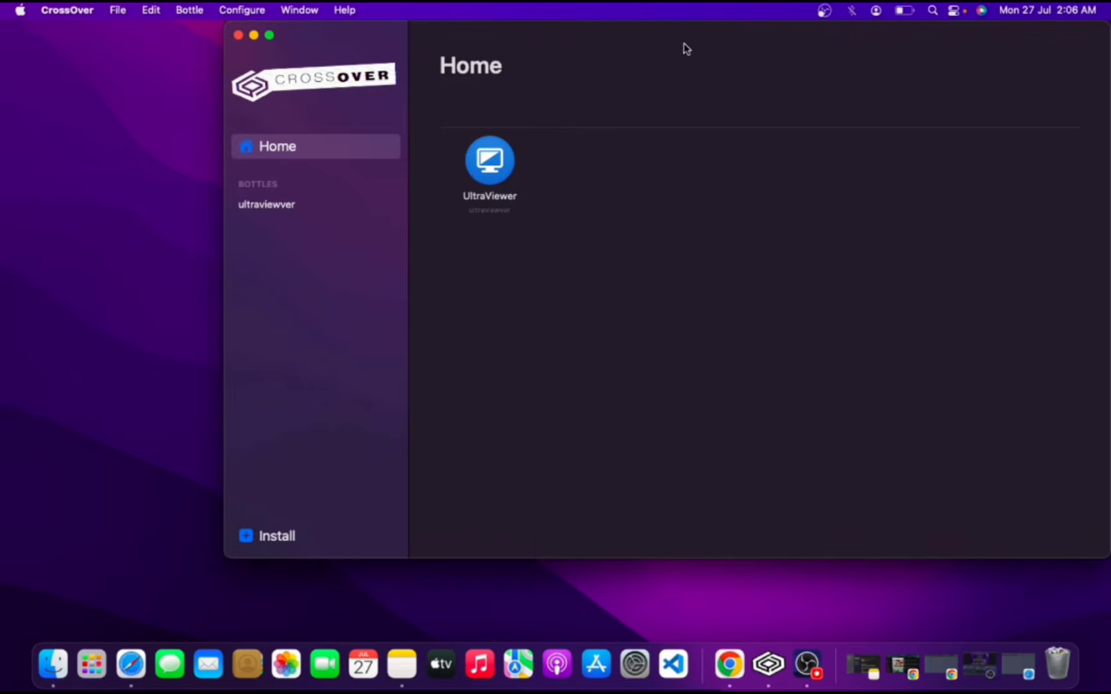
drag(685, 47, 577, 40)
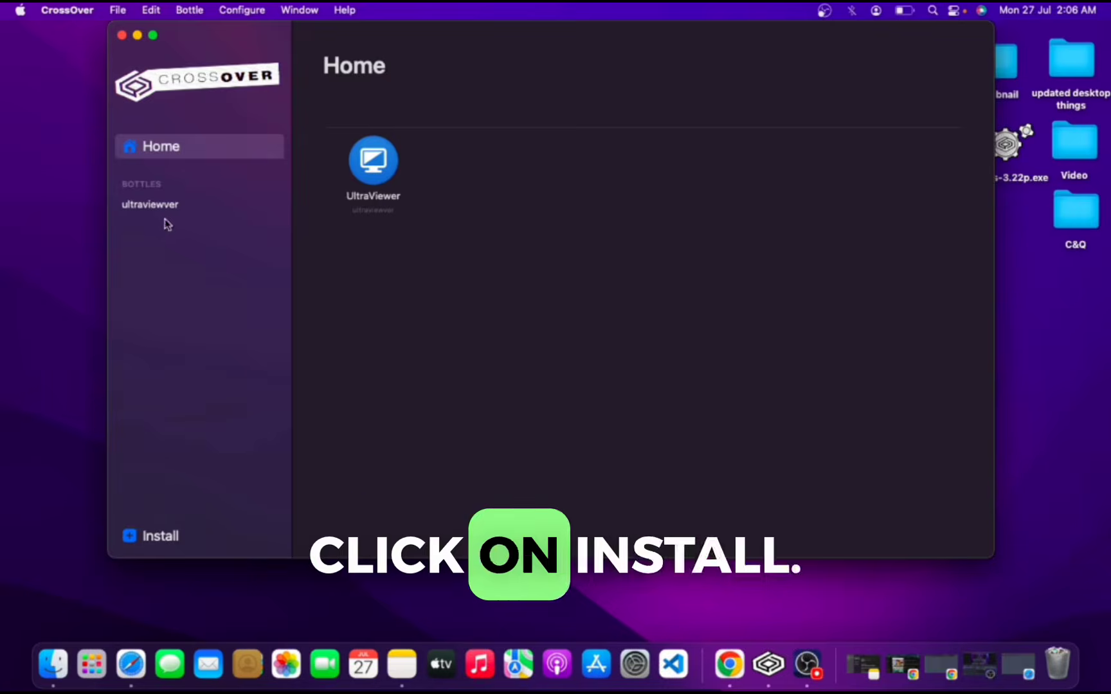
Begin installing an unlisted application and choose rufus-3.22p.exe from the Desktop as its installer
click(161, 538)
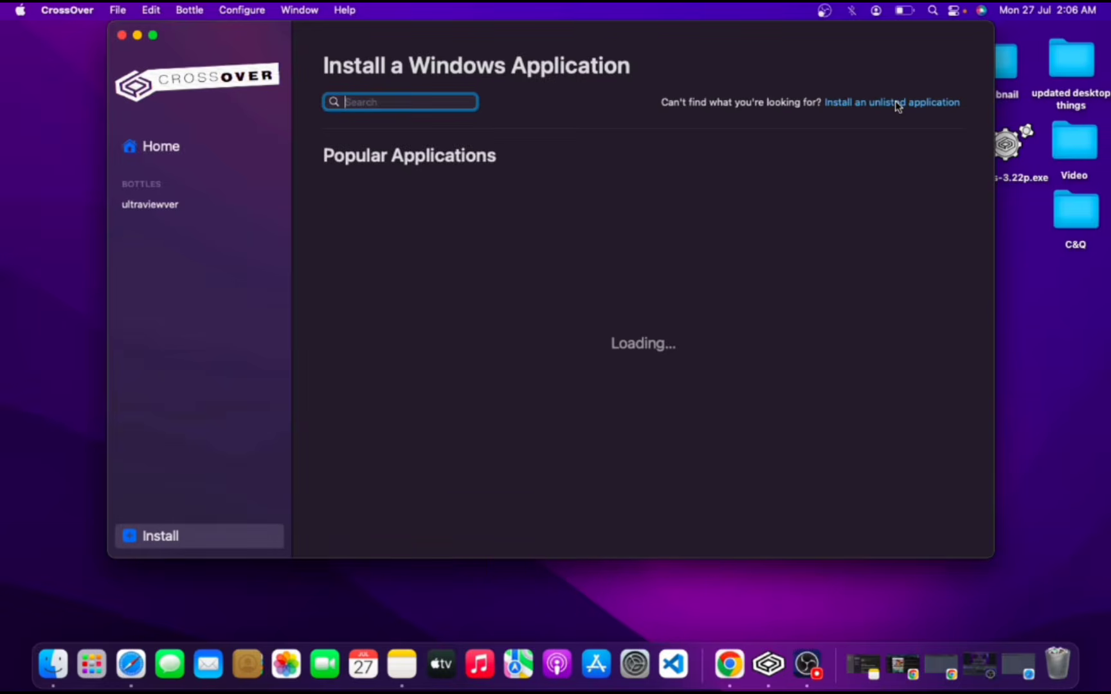
click(898, 104)
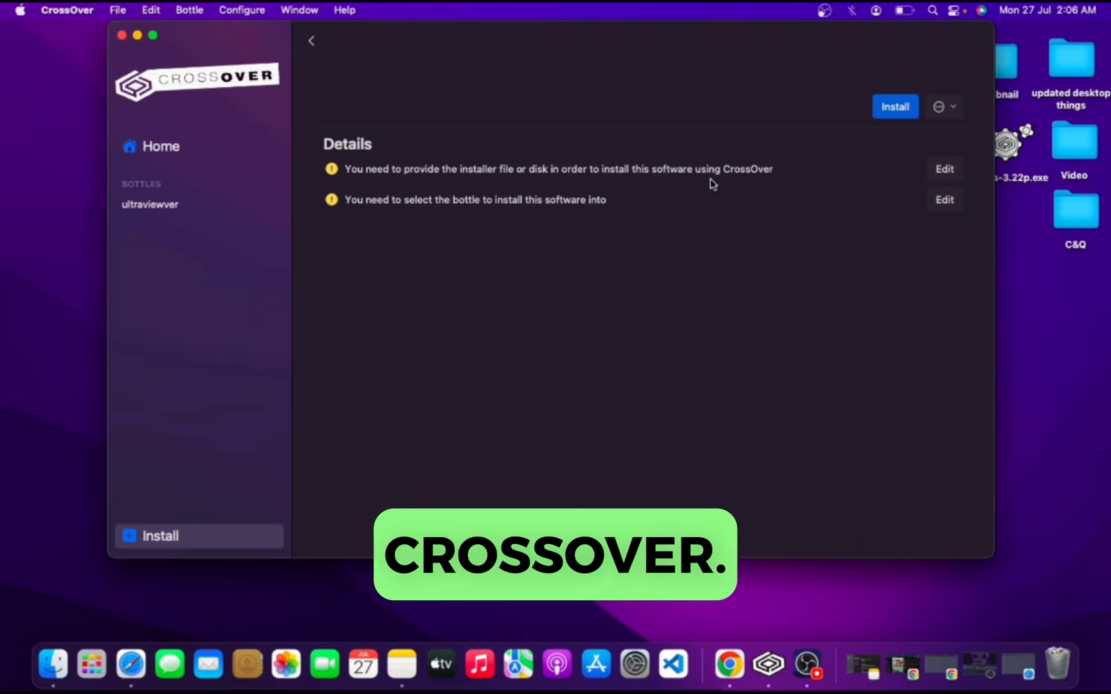
click(945, 169)
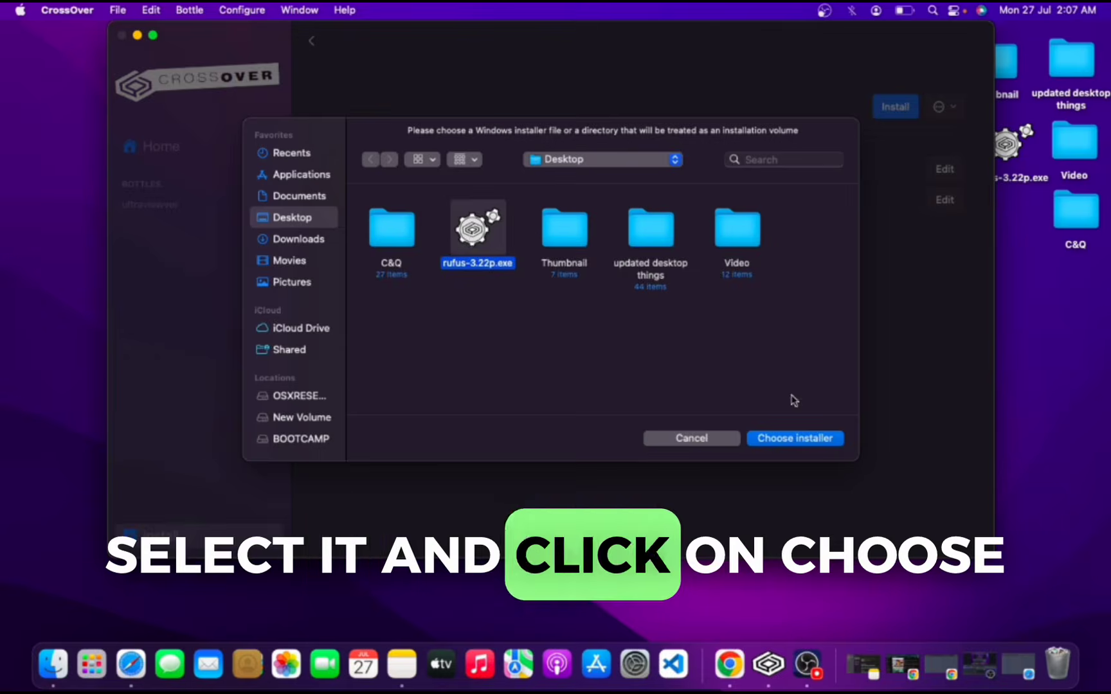
click(798, 438)
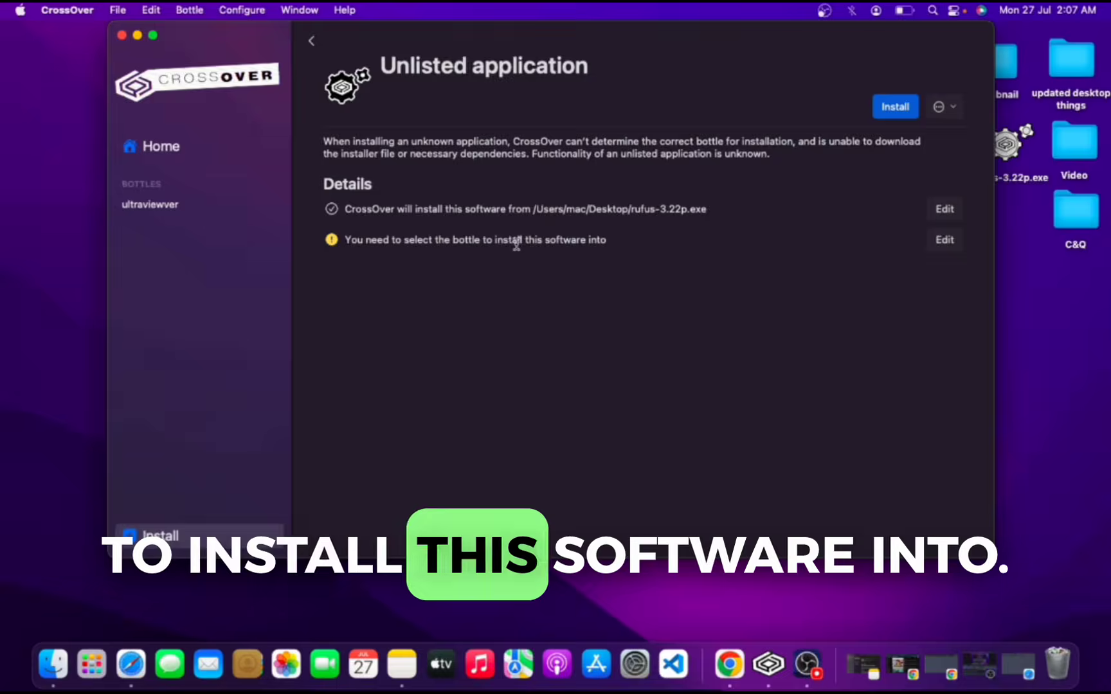
Assign the application to a new Windows 10 64-bit bottle named Rufus and start the installation
click(946, 243)
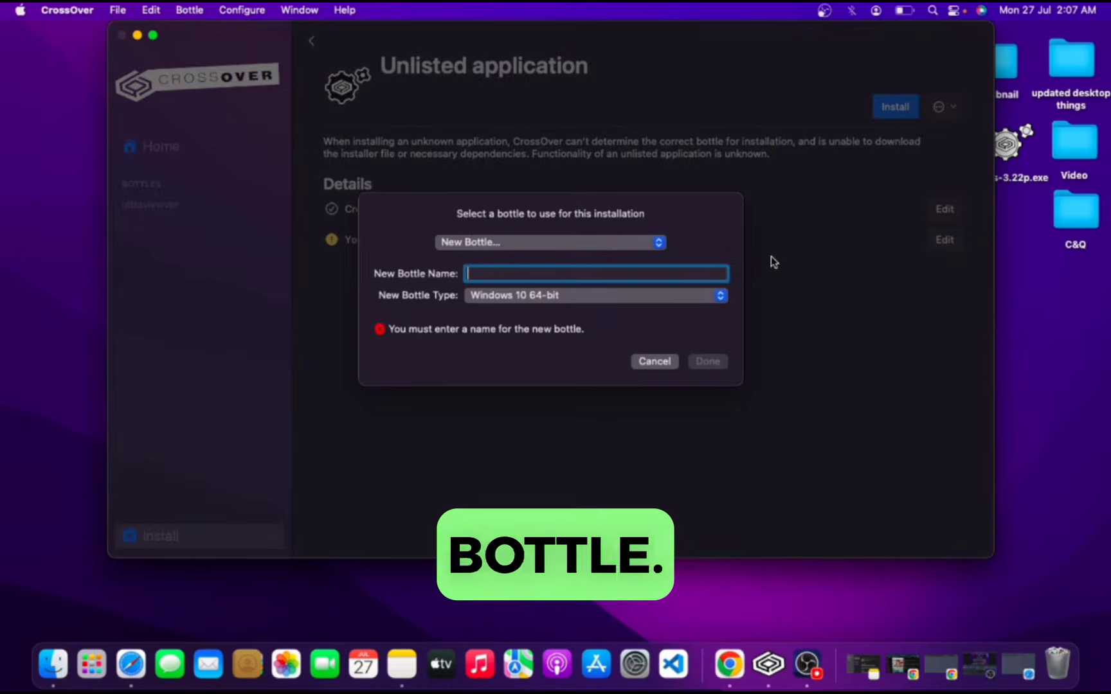
text(Rufus)
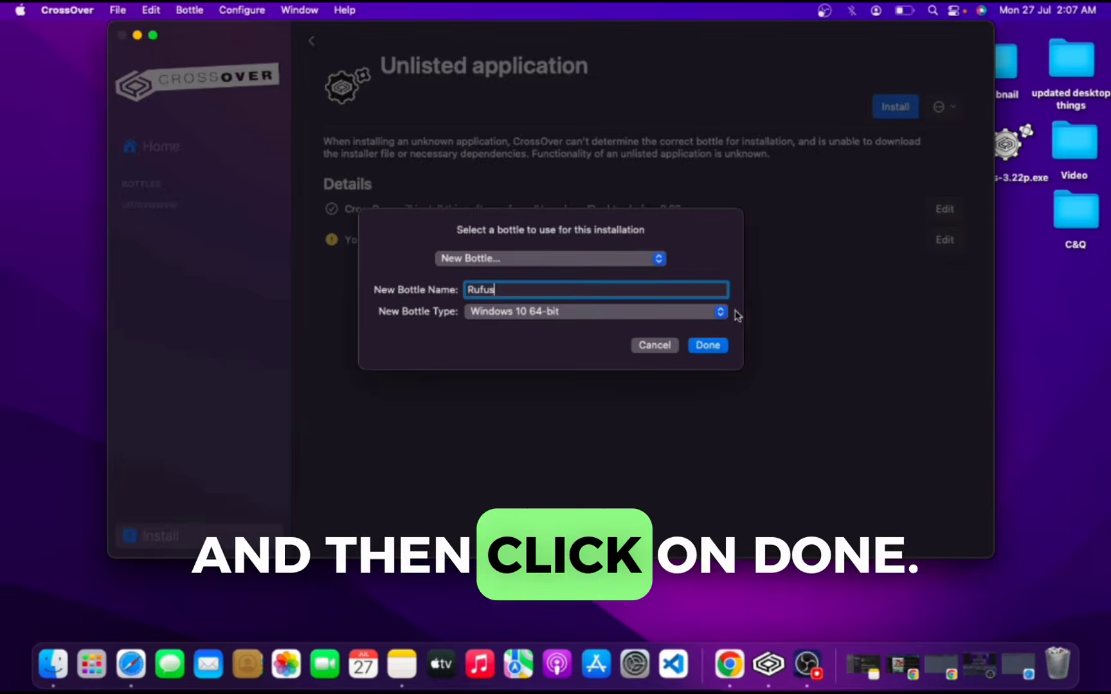
click(714, 342)
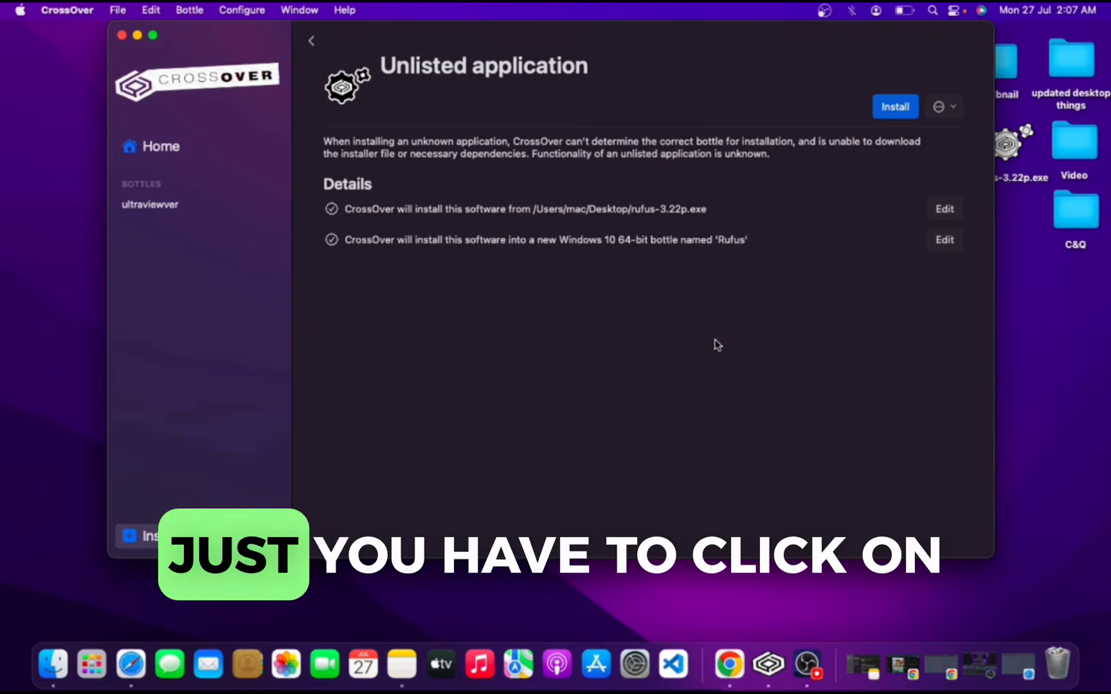
click(894, 107)
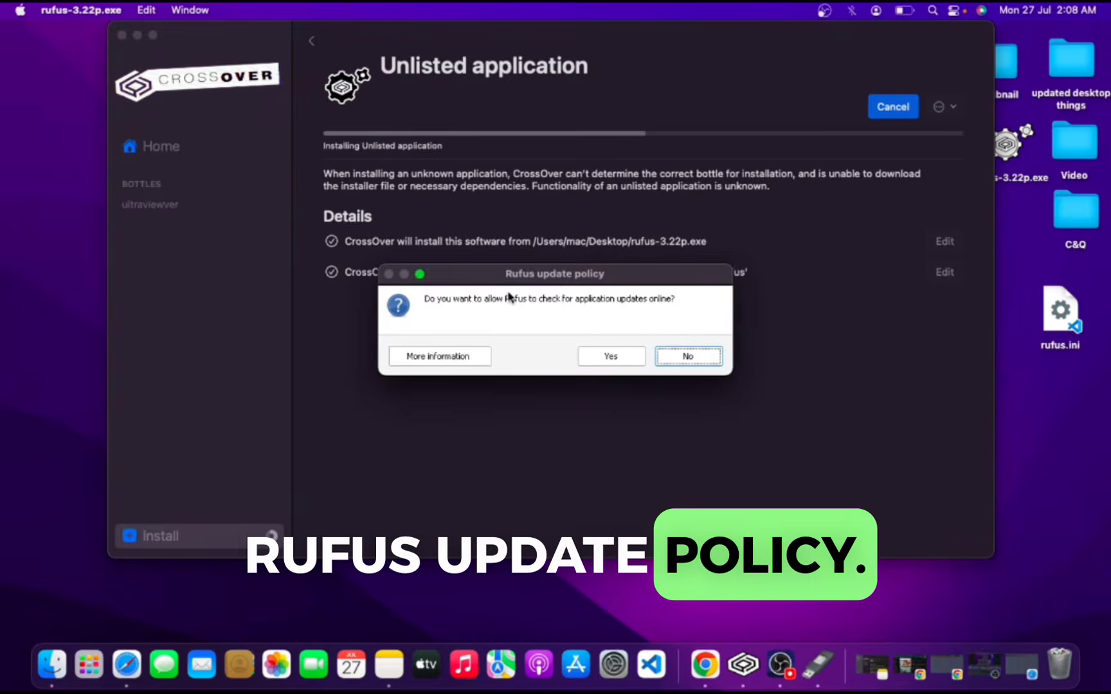
Decline online update checks for Rufus and set the boot selection to Disk or ISO image
click(707, 363)
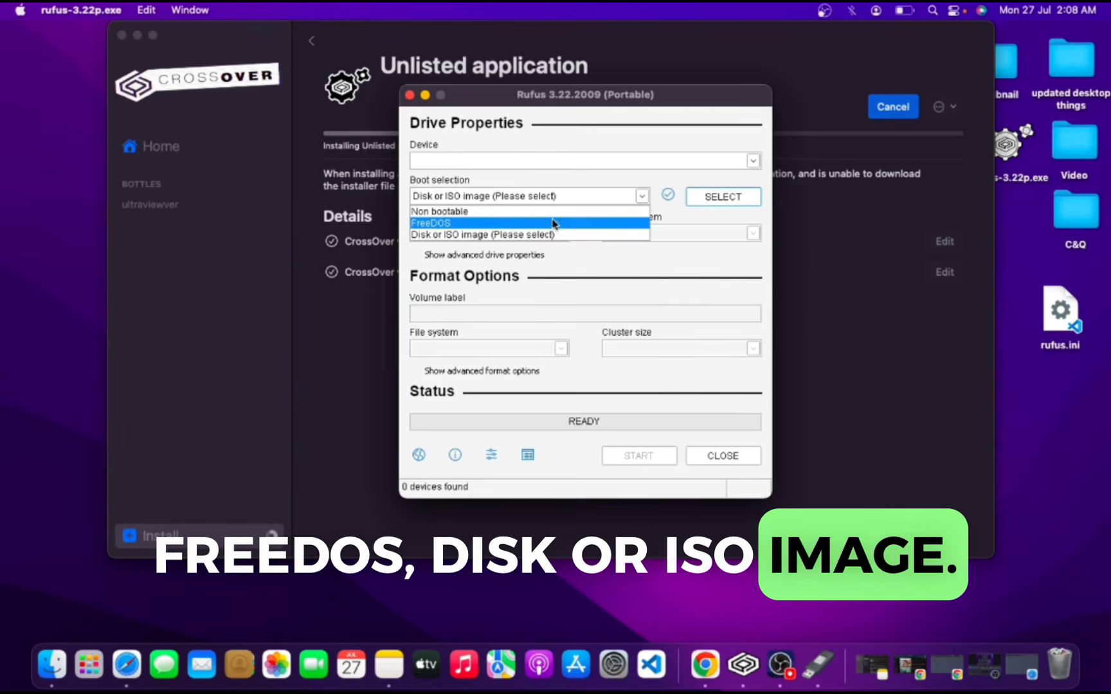
click(597, 233)
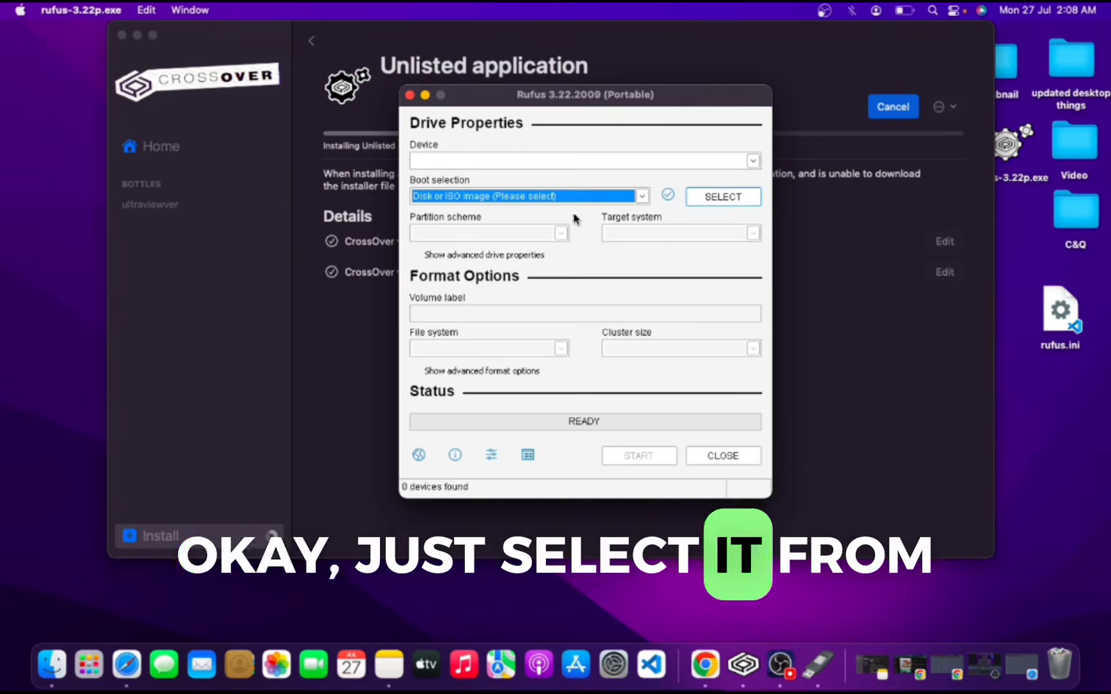